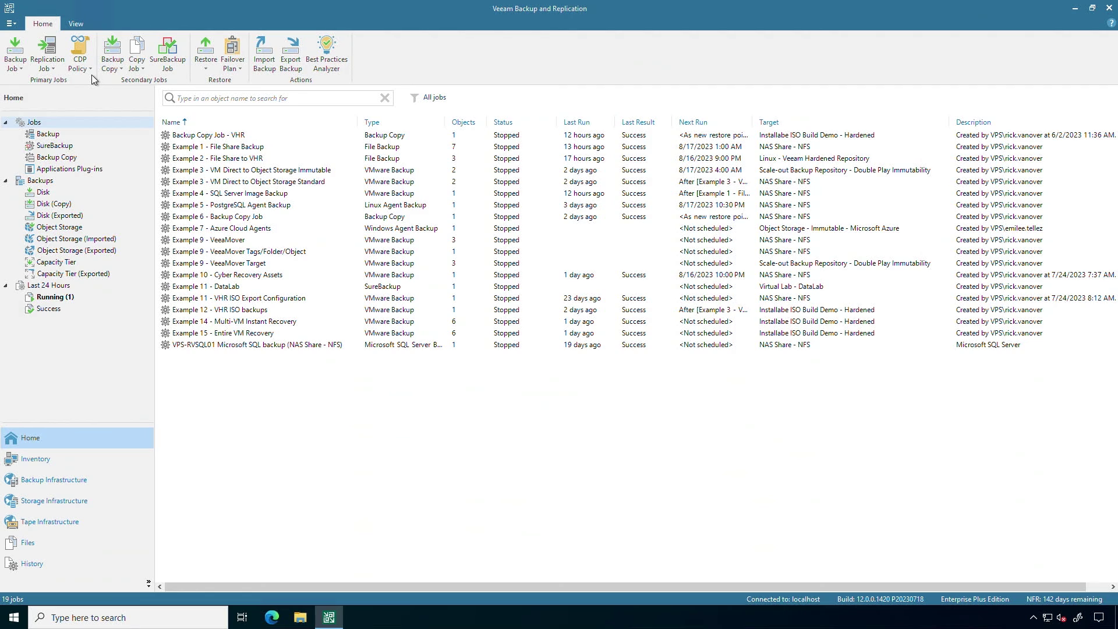
- Start a new virtual machine replication job and edit its default name
left_click(90, 70)
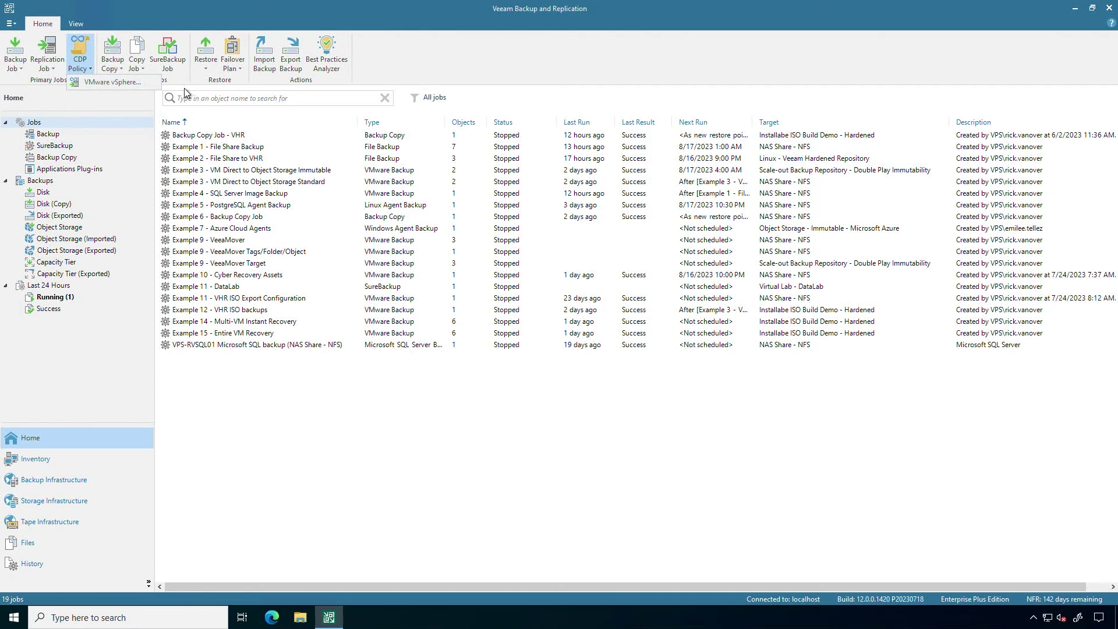
left_click(58, 65)
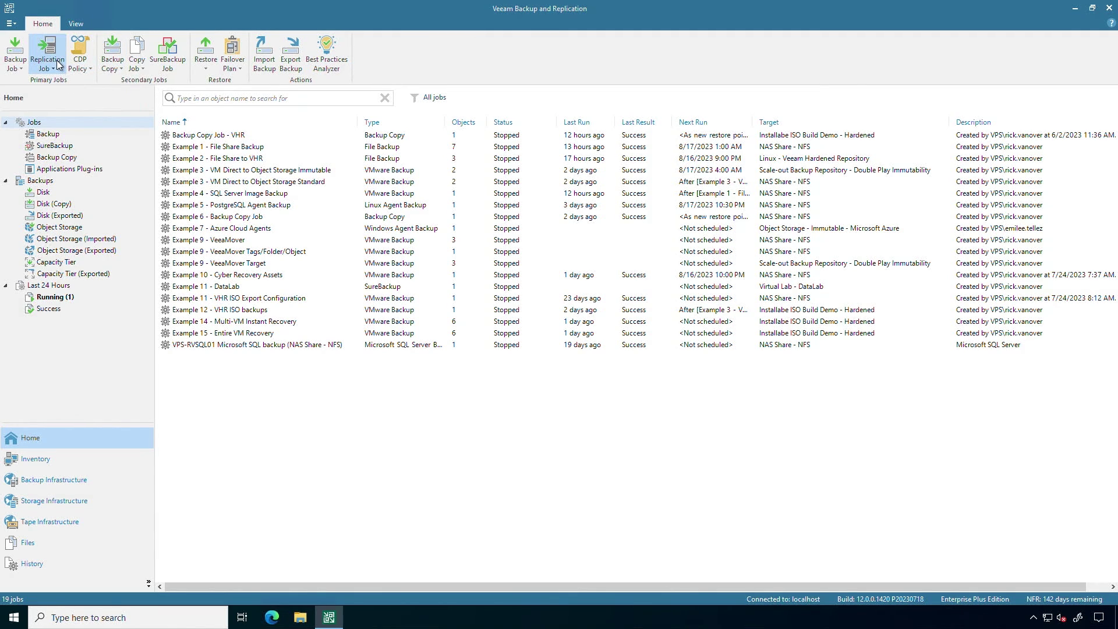
left_click(58, 66)
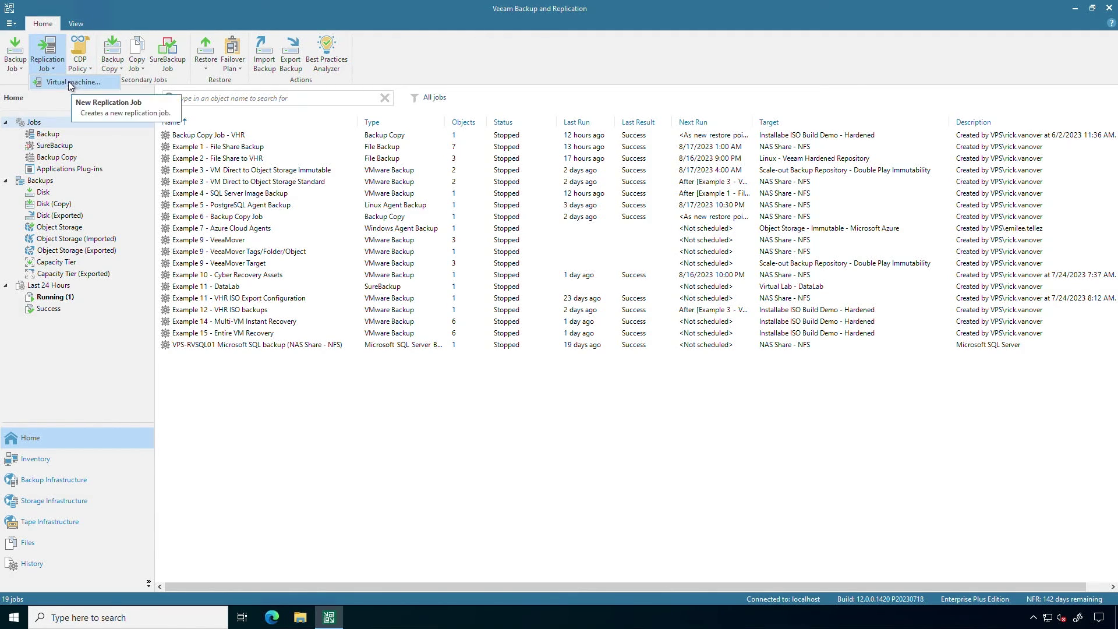
left_click(72, 82)
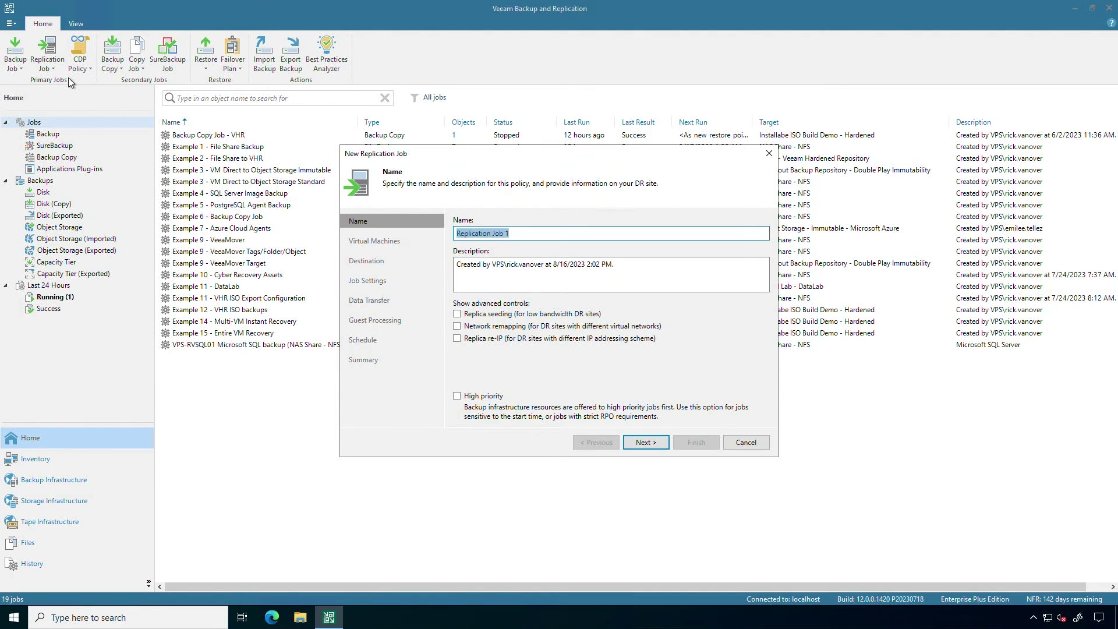
key("End")
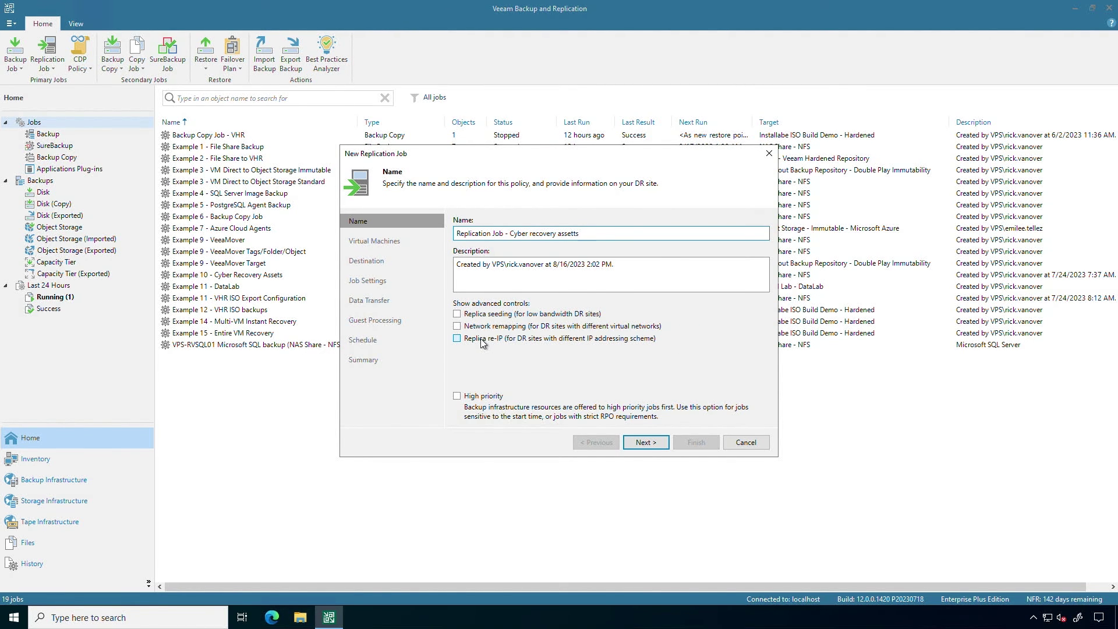
- Try replica re-IP, seeding and network remapping, leaving them off, and set high priority
left_click(480, 341)
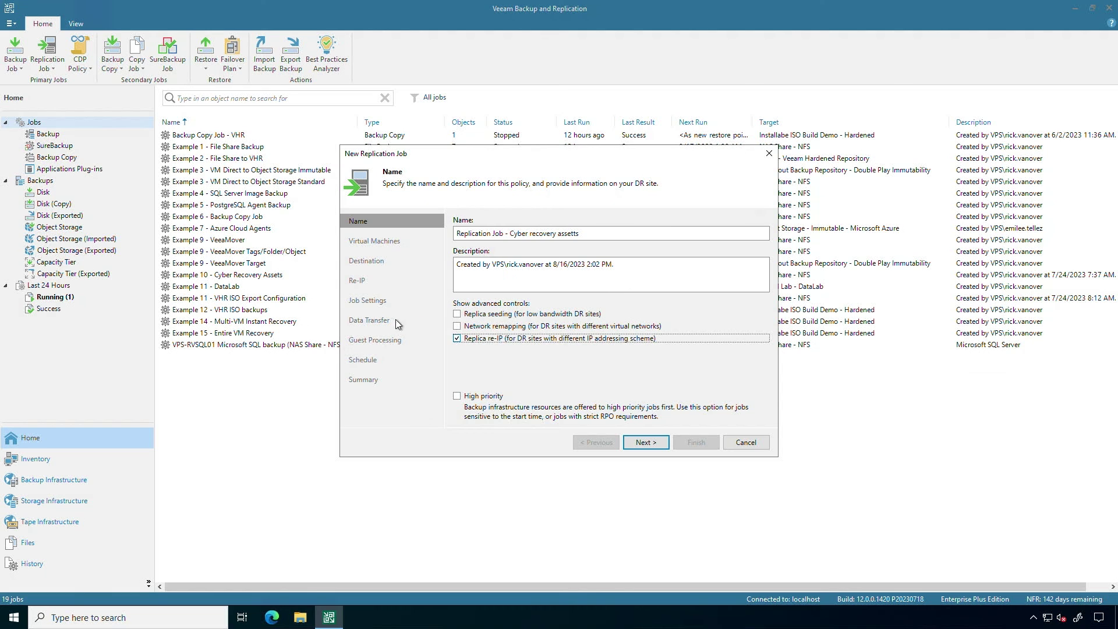
left_click(456, 339)
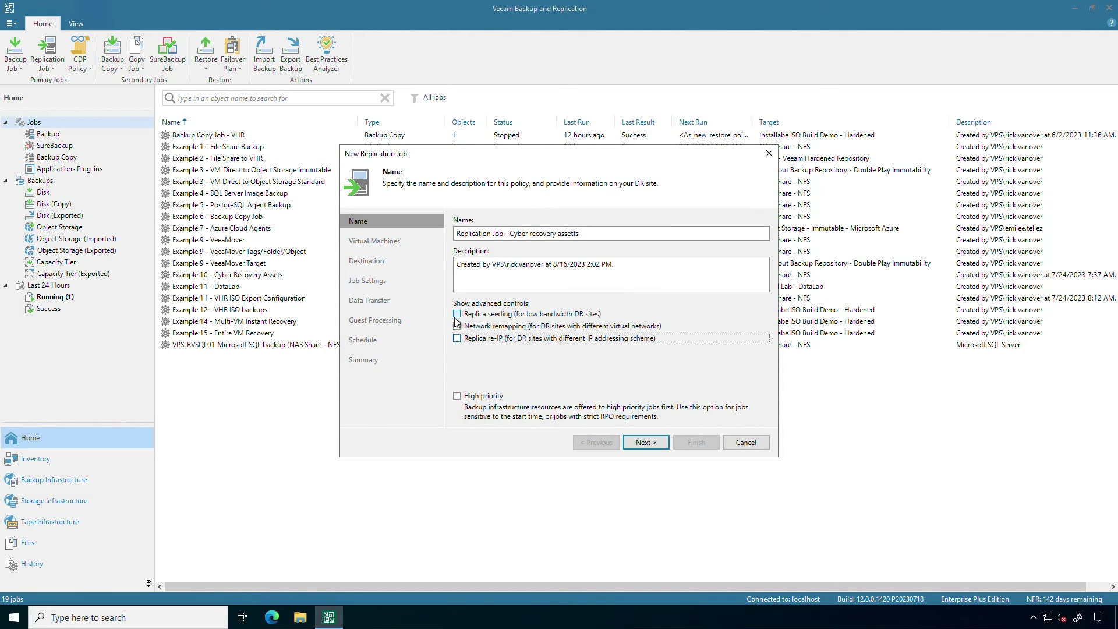
left_click(455, 313)
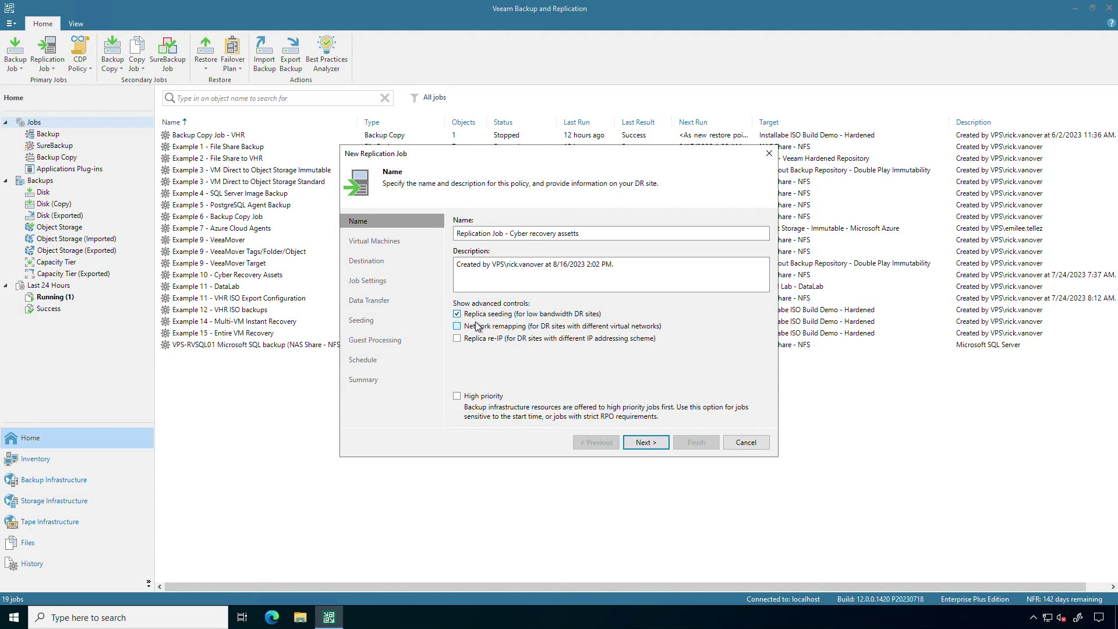
left_click(478, 317)
left_click(479, 327)
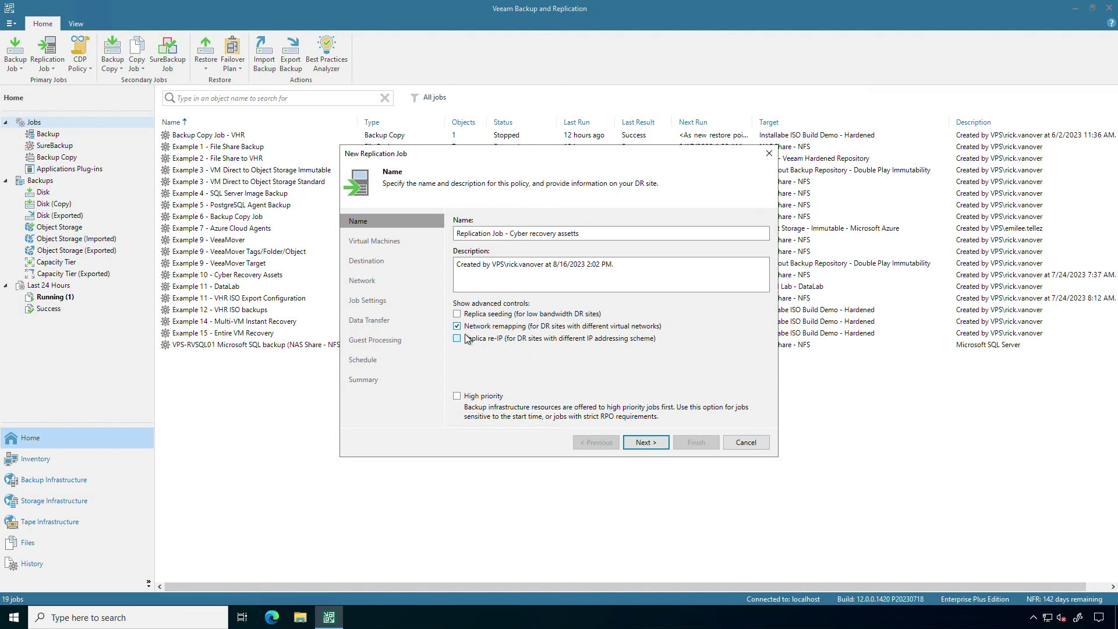
left_click(507, 327)
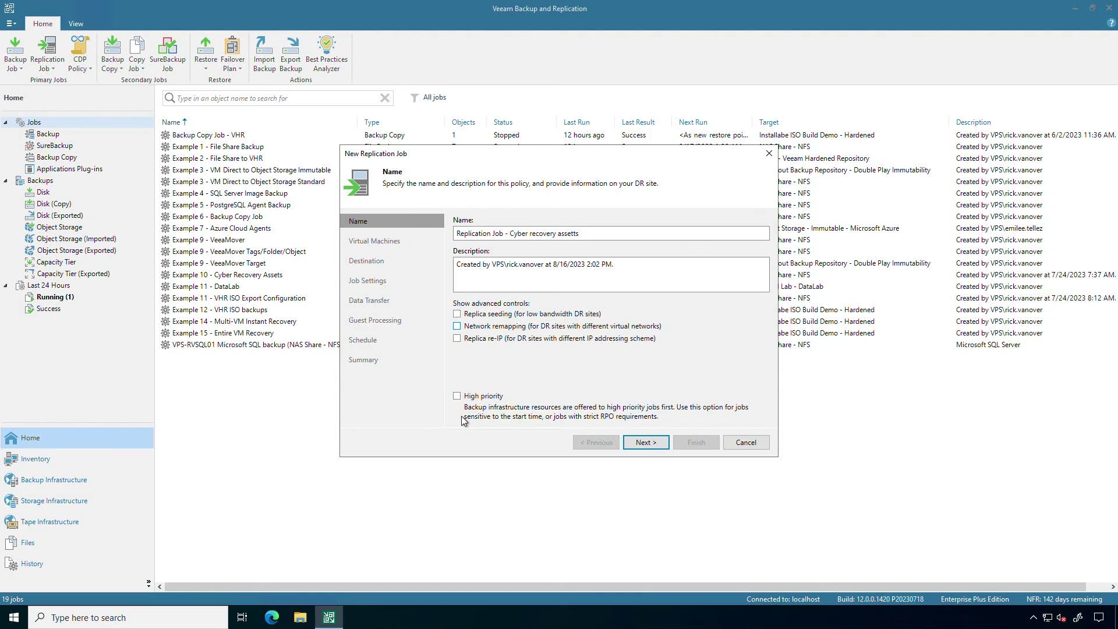
left_click(457, 396)
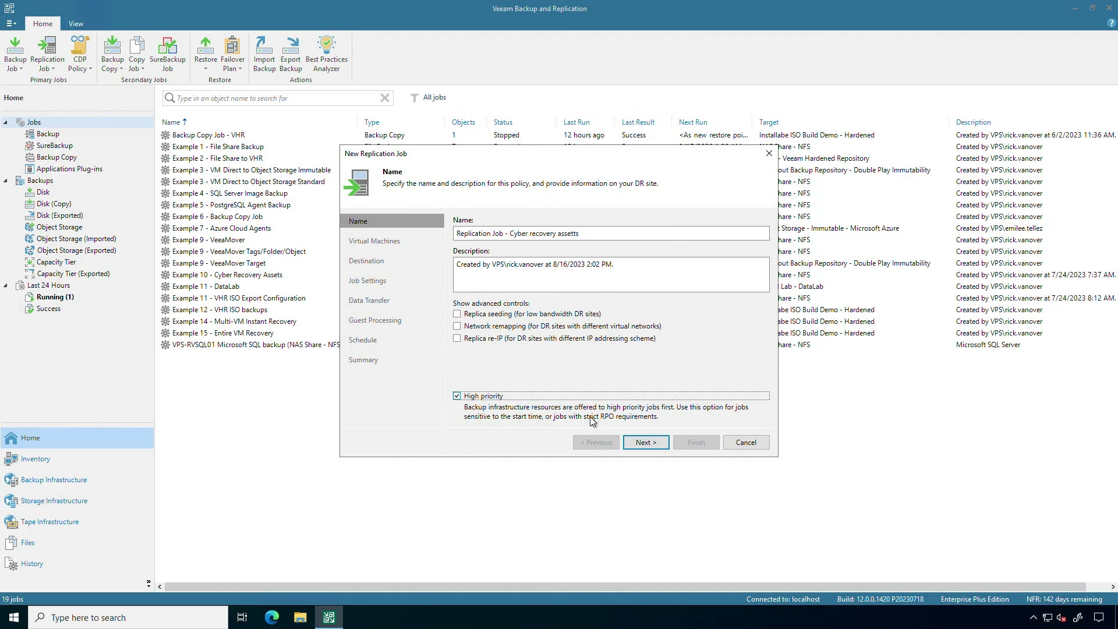
left_click(456, 397)
- Add the Cyber Recovery Assets tag category from the VMs and Tags view to the job
left_click(646, 442)
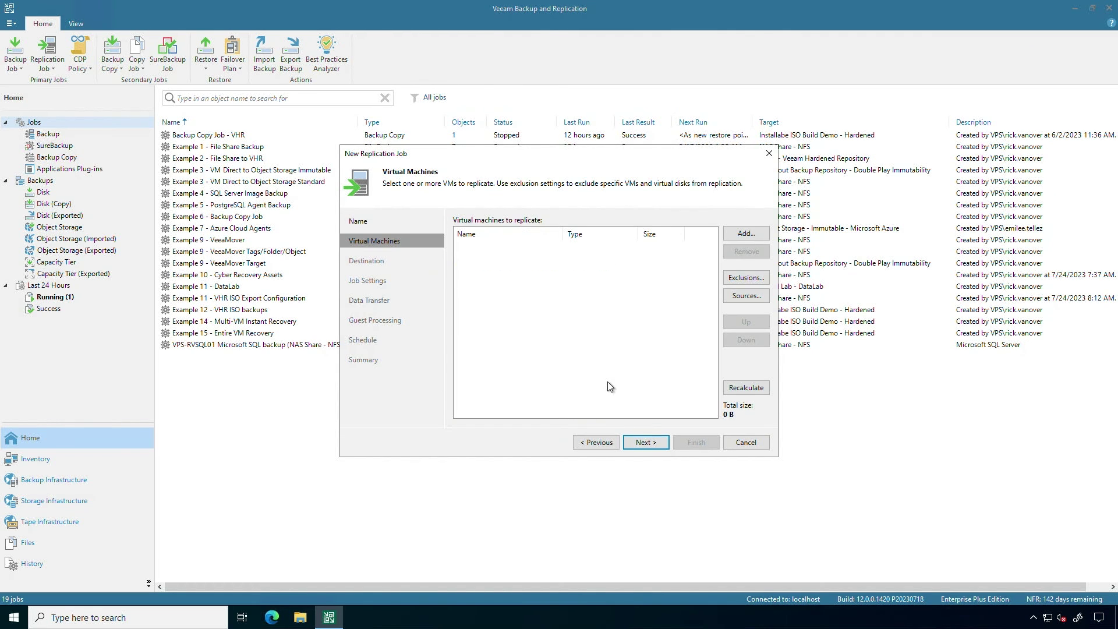
left_click(743, 233)
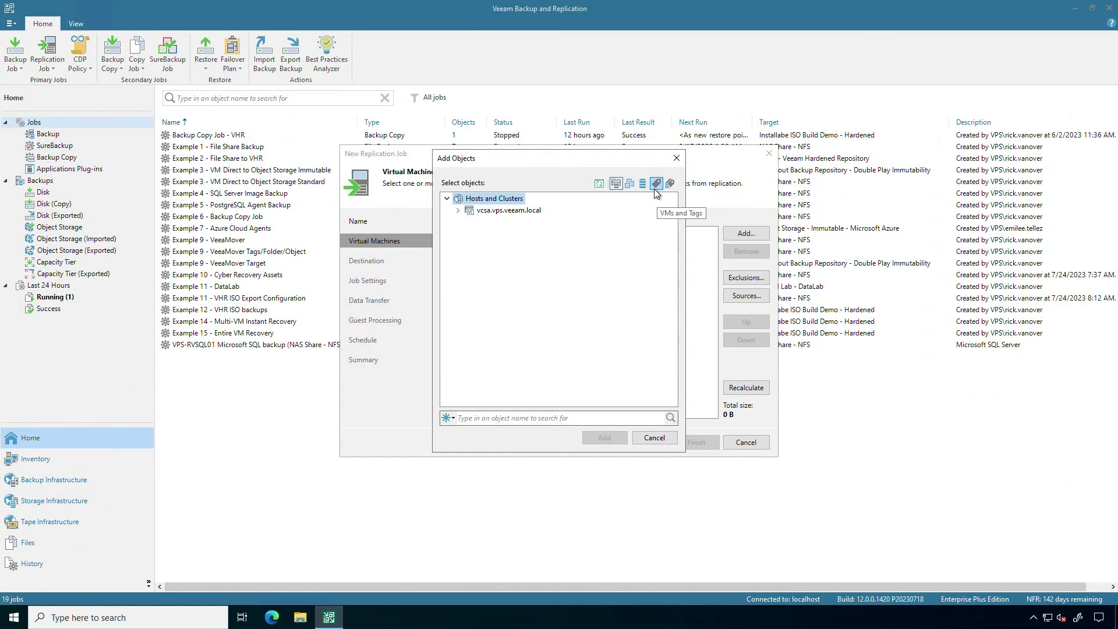
left_click(655, 187)
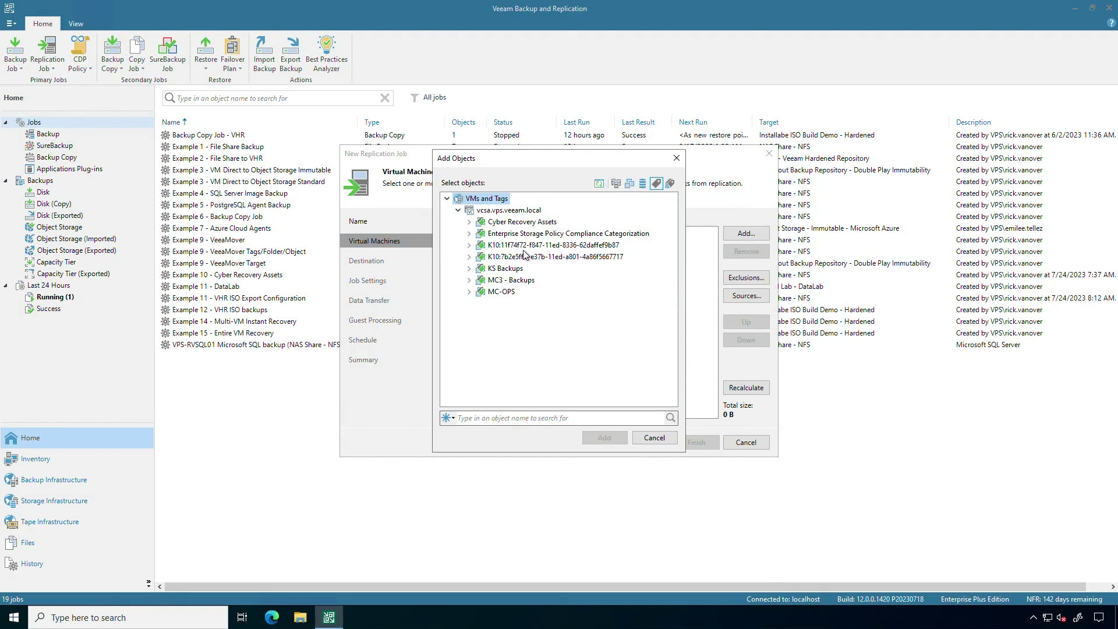
left_click(519, 224)
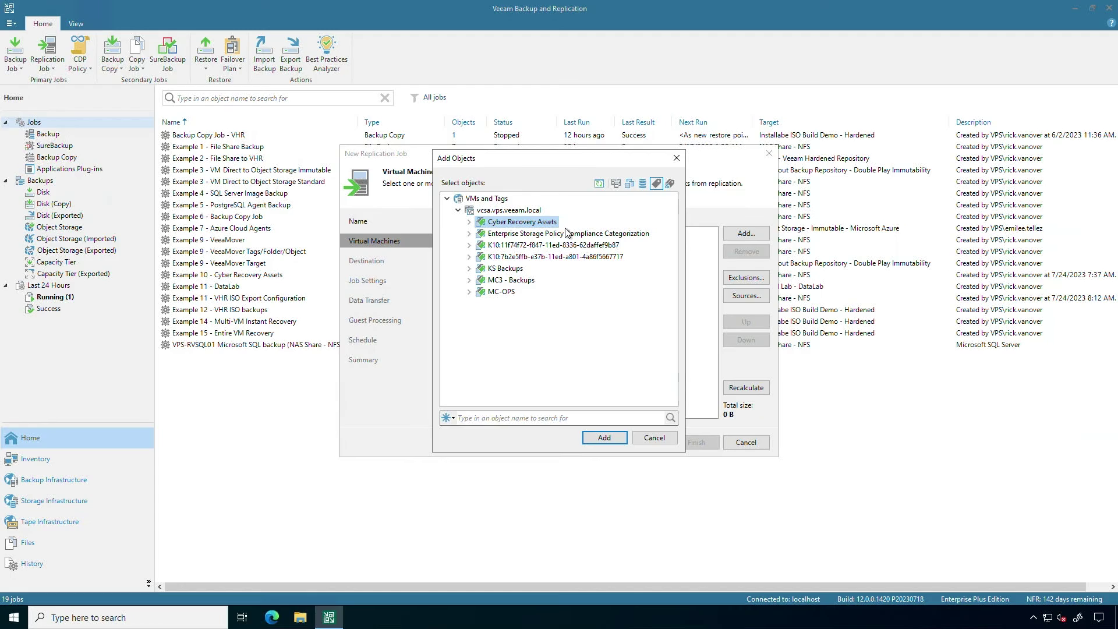
left_click(616, 439)
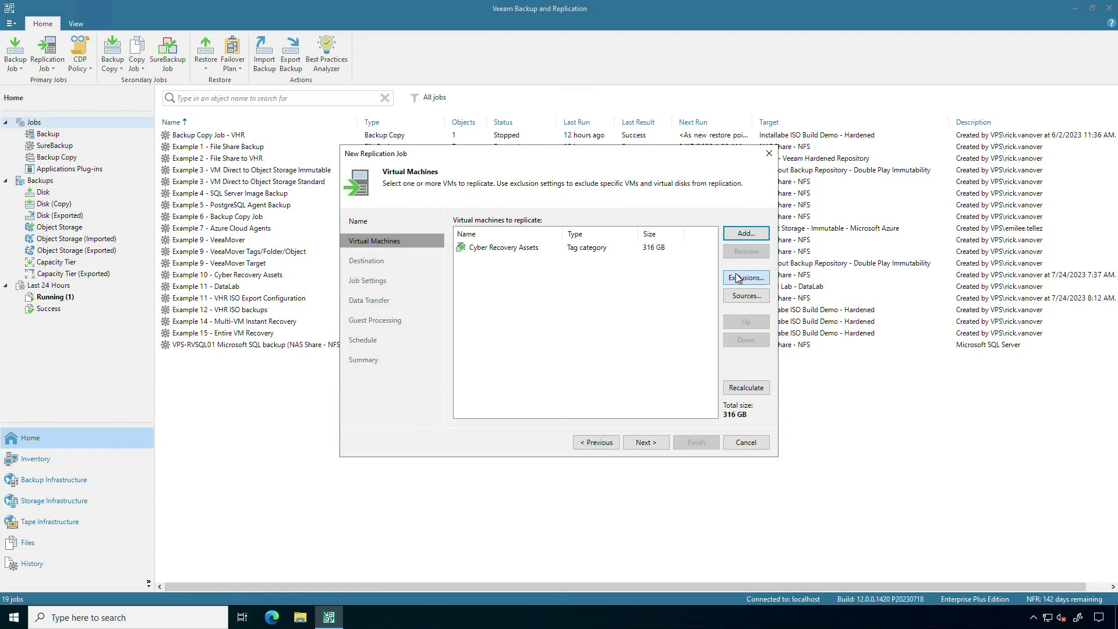
left_click(737, 278)
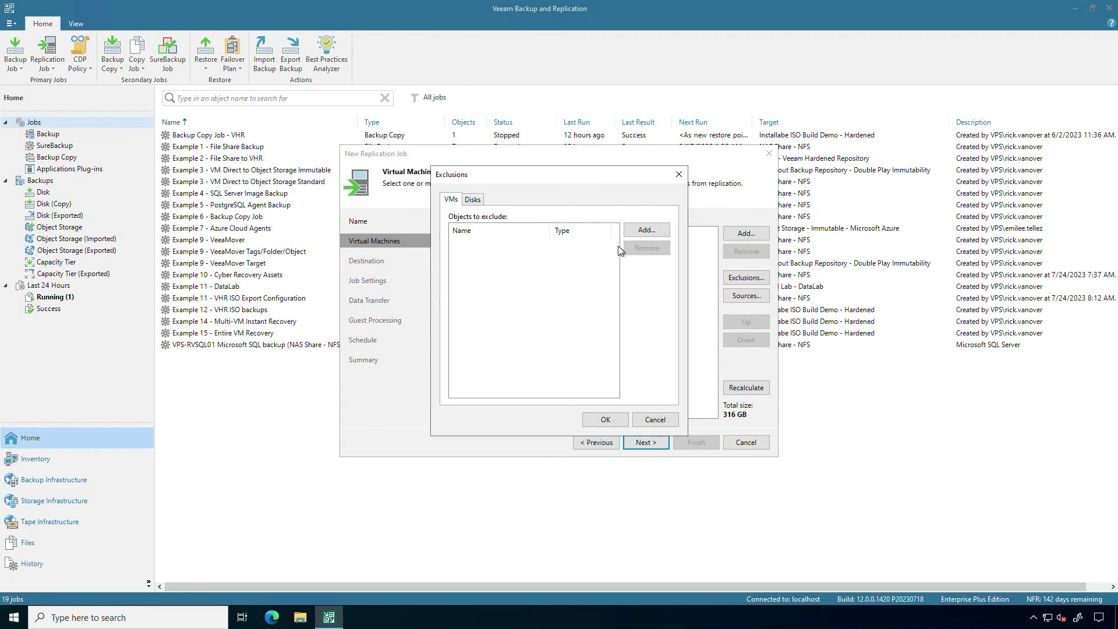
left_click(633, 231)
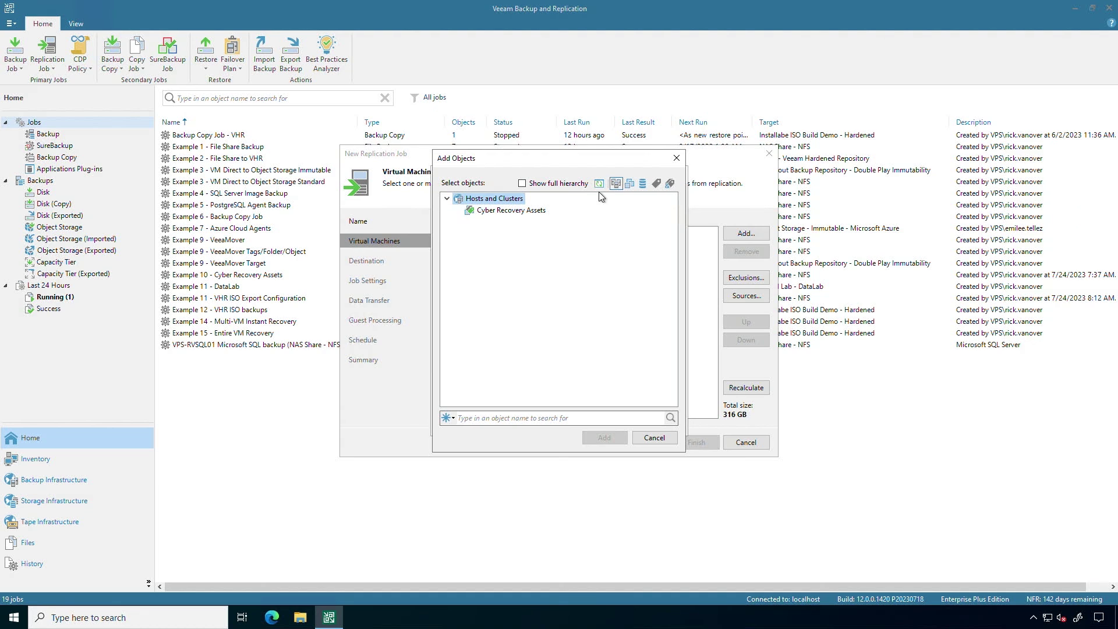
left_click(628, 185)
left_click(561, 186)
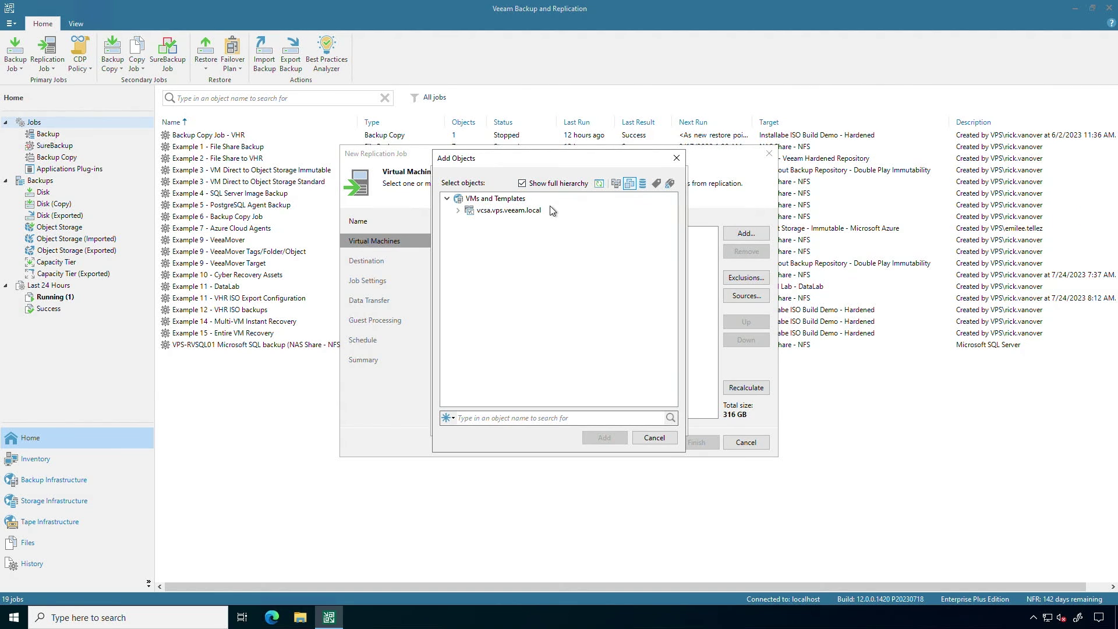
left_click(457, 212)
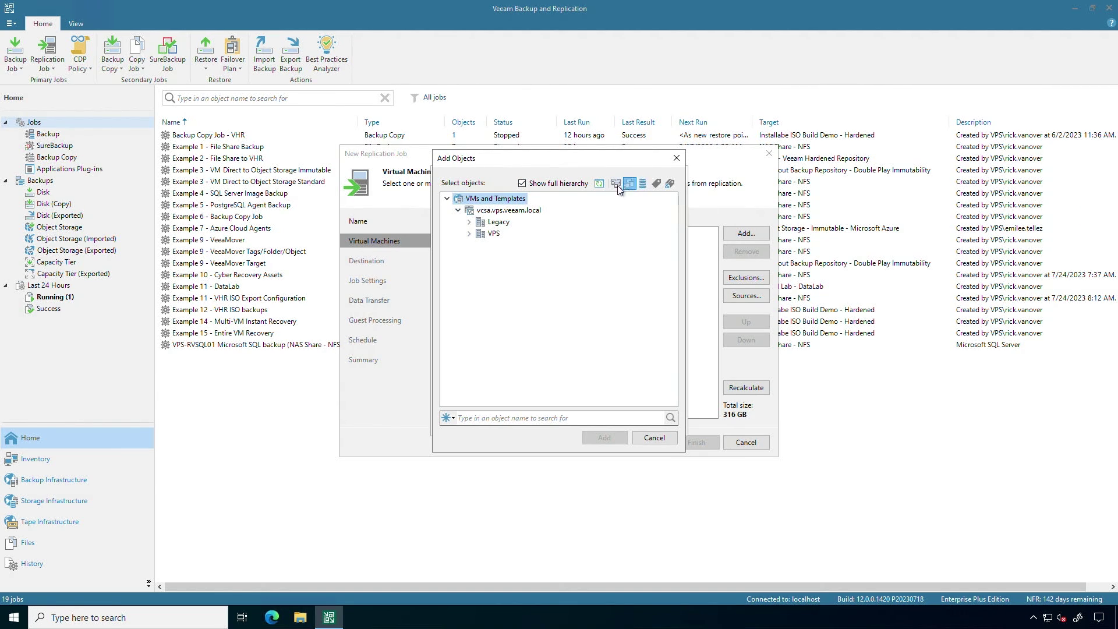
left_click(559, 186)
left_click(646, 187)
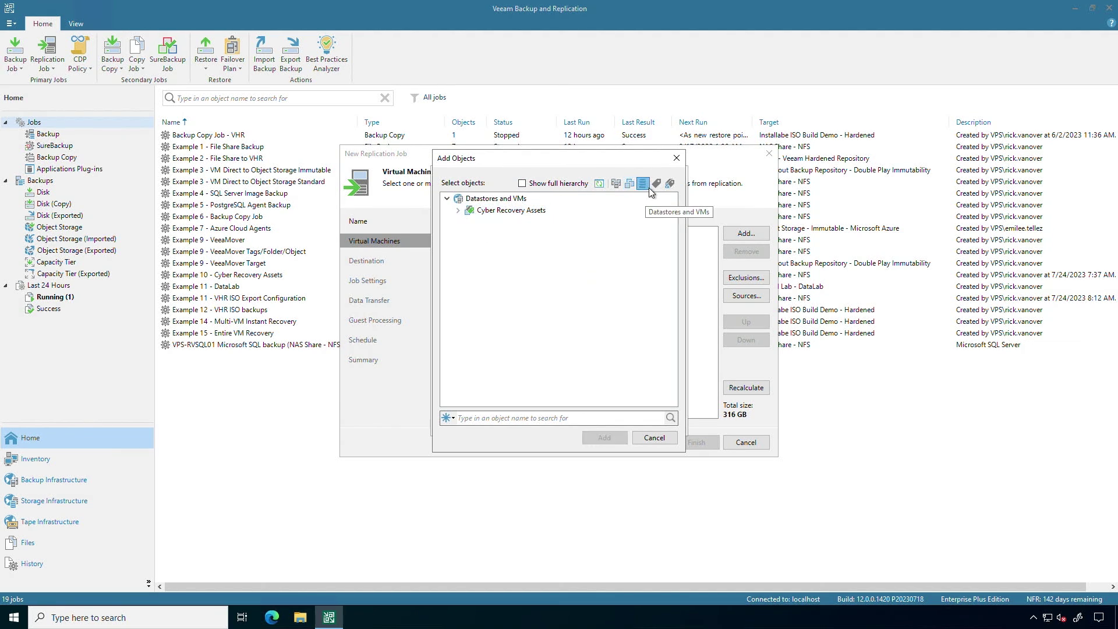
left_click(627, 184)
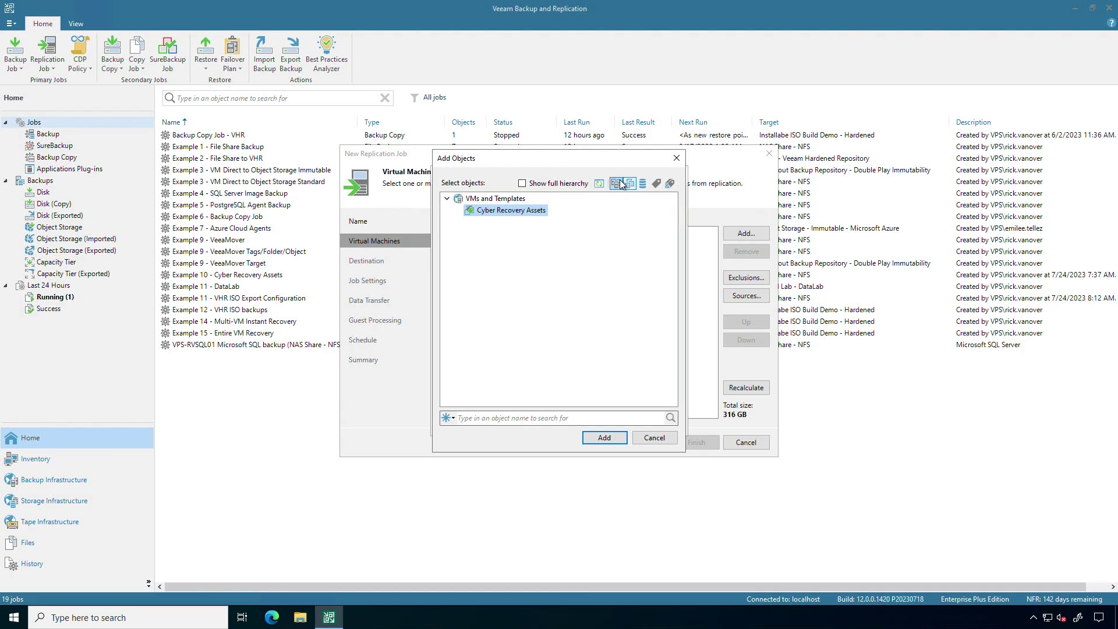
left_click(621, 182)
left_click(482, 212)
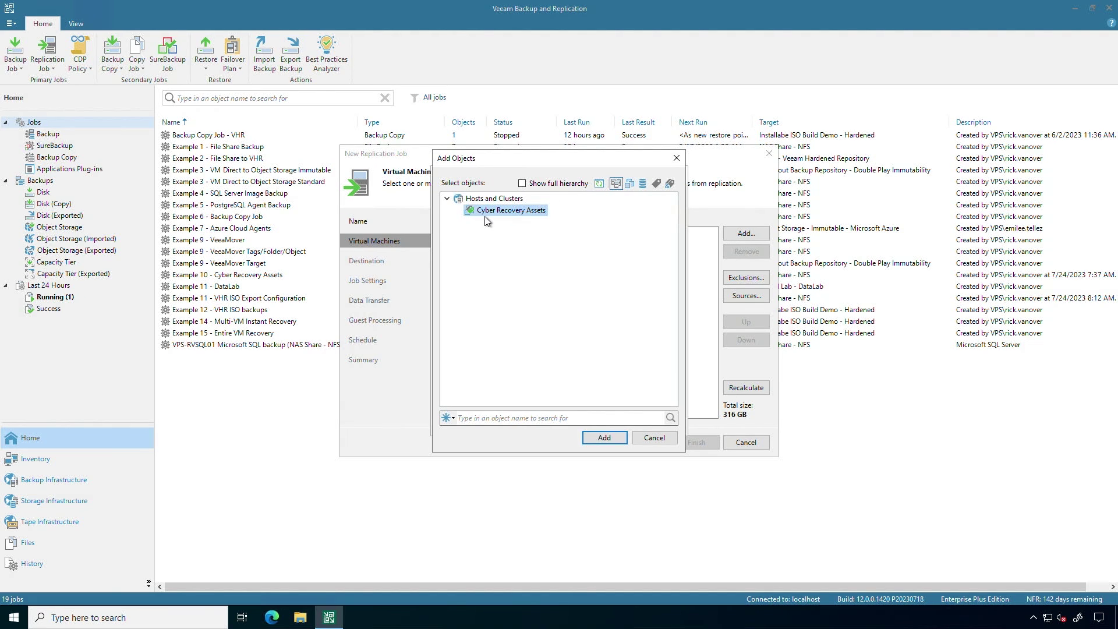
left_click(546, 185)
left_click(458, 211)
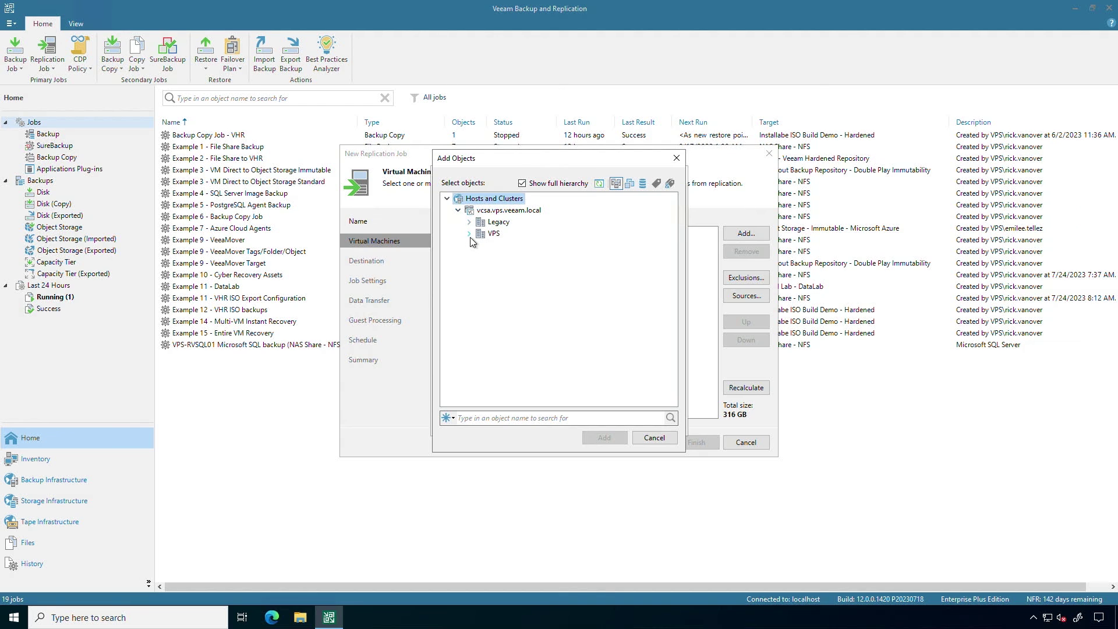
left_click(469, 233)
scroll(550, 349, "down", 2)
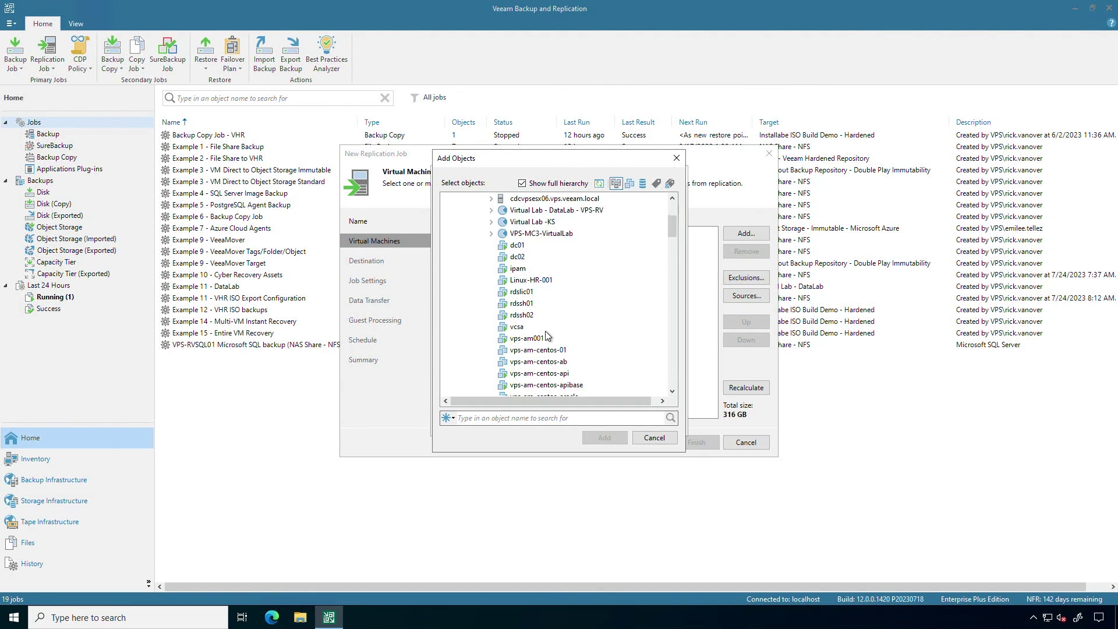
scroll(546, 336, "down", 2)
scroll(544, 334, "down", 3)
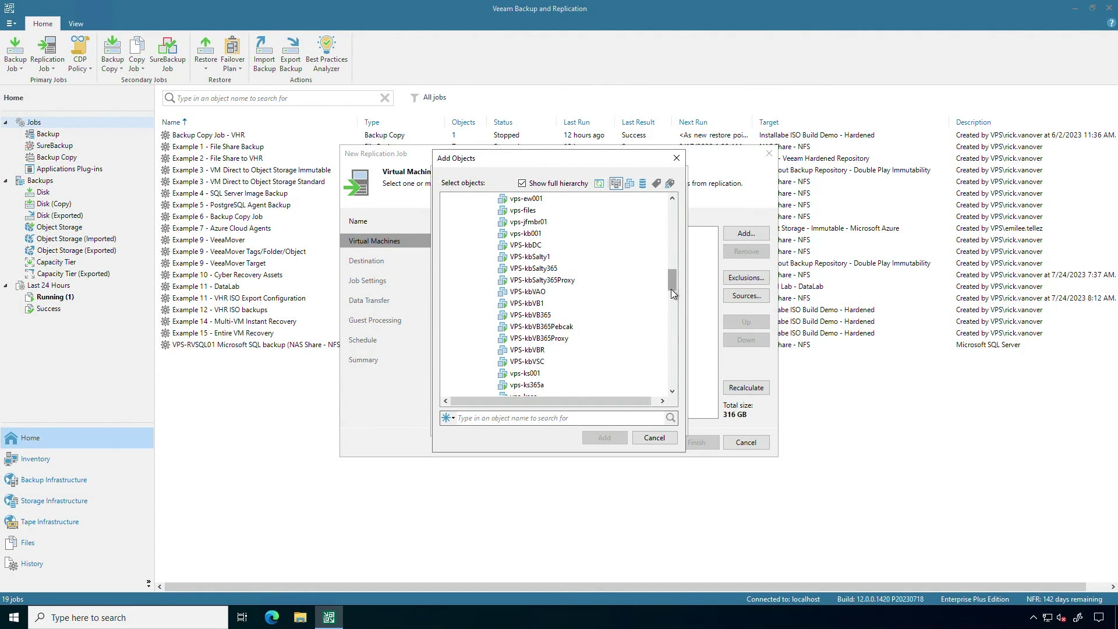
left_click_drag(671, 289, 670, 365)
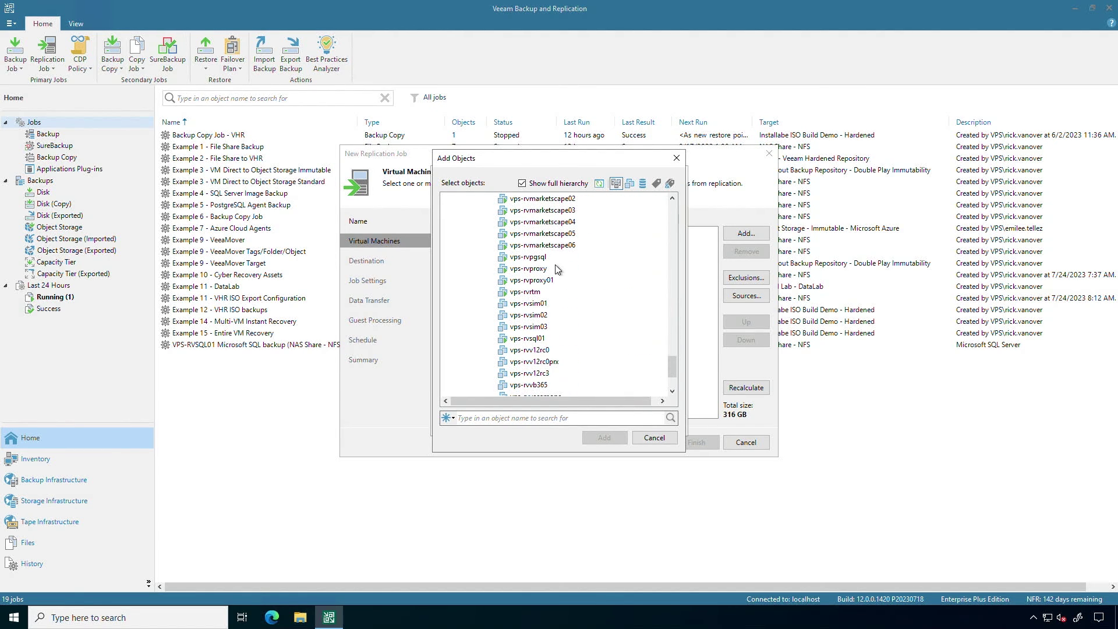
left_click(543, 245)
left_click(604, 437)
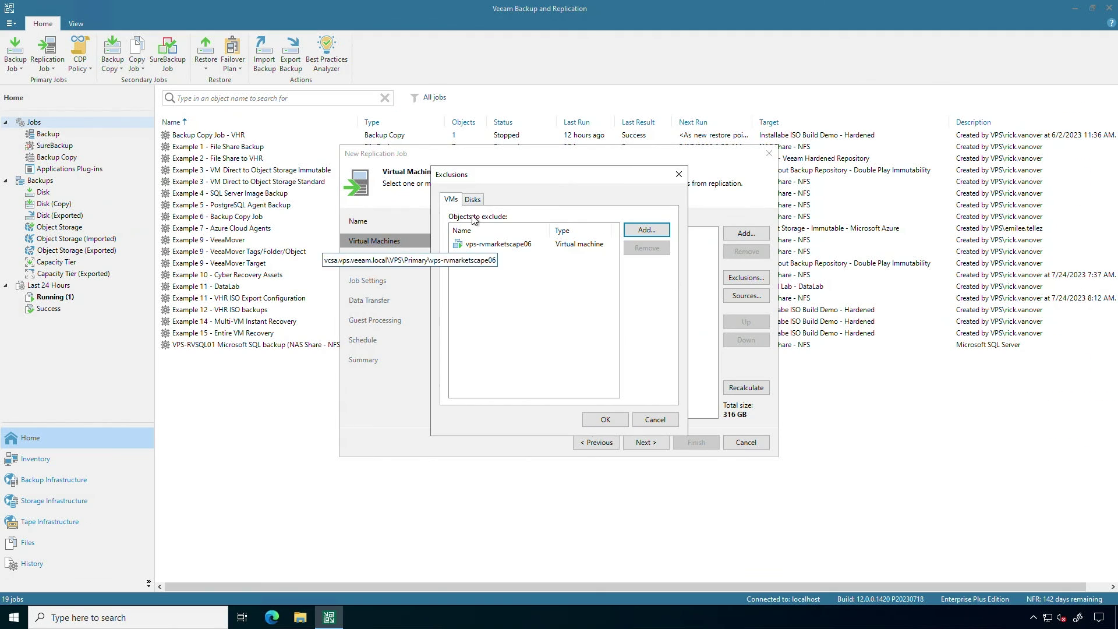
left_click(473, 200)
left_click(539, 248)
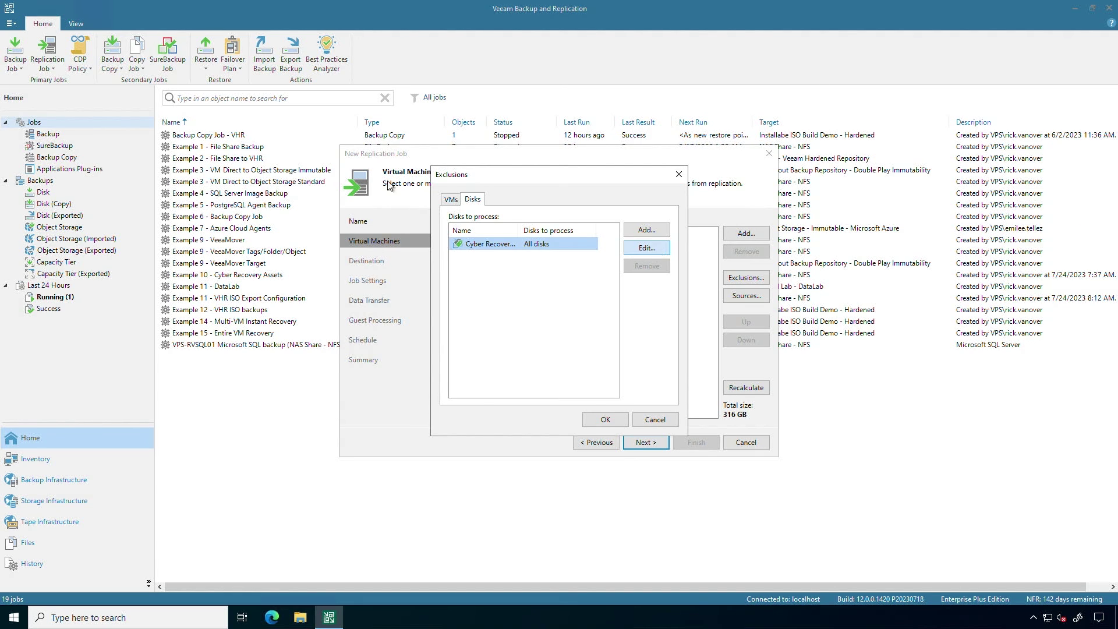
left_click(449, 199)
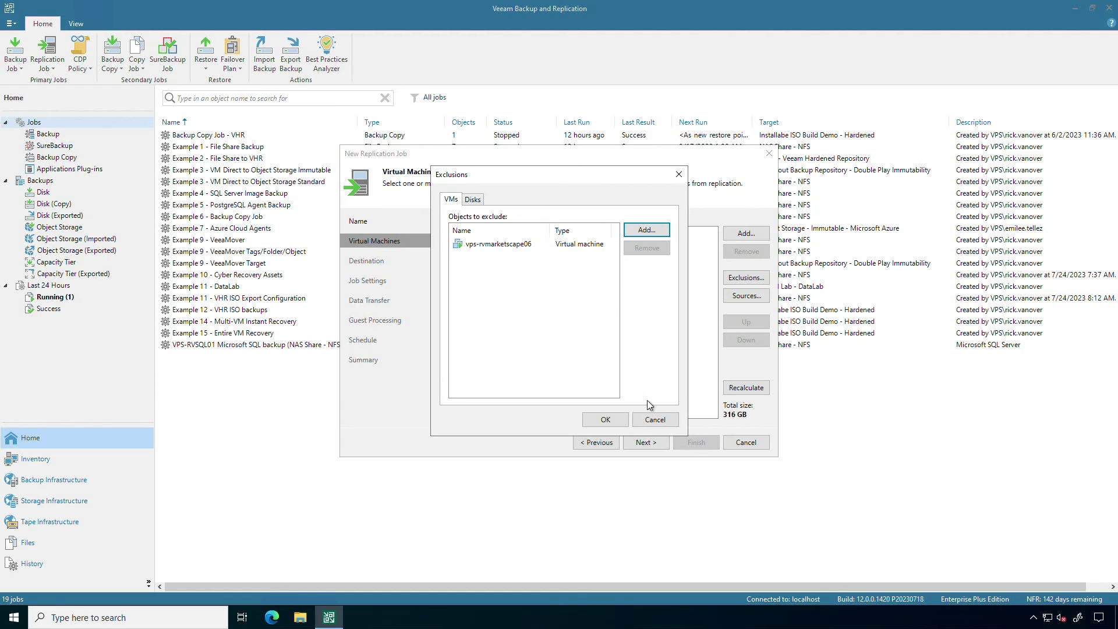
left_click(656, 420)
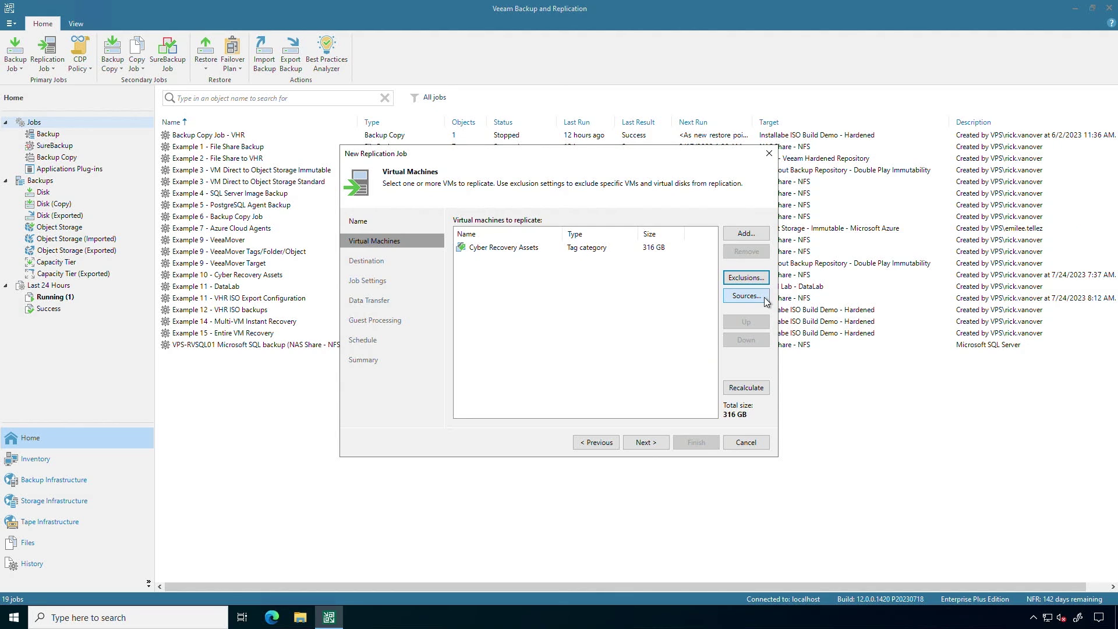
- Source VM data from backup files in Scale-out Backup Repository - Double Play Immutability
left_click(748, 296)
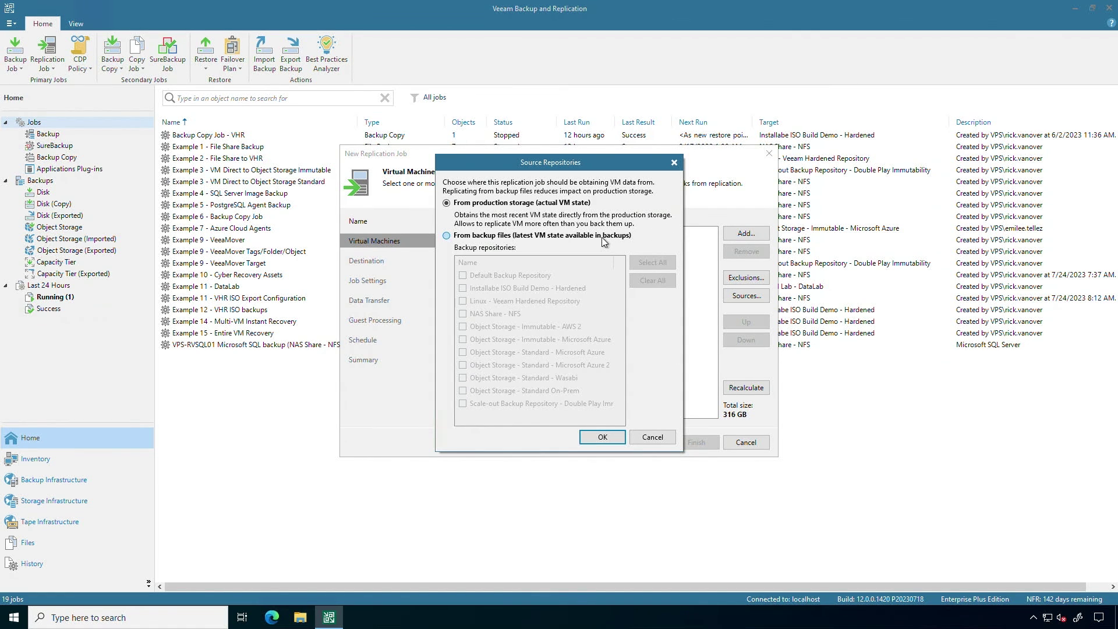
left_click(604, 237)
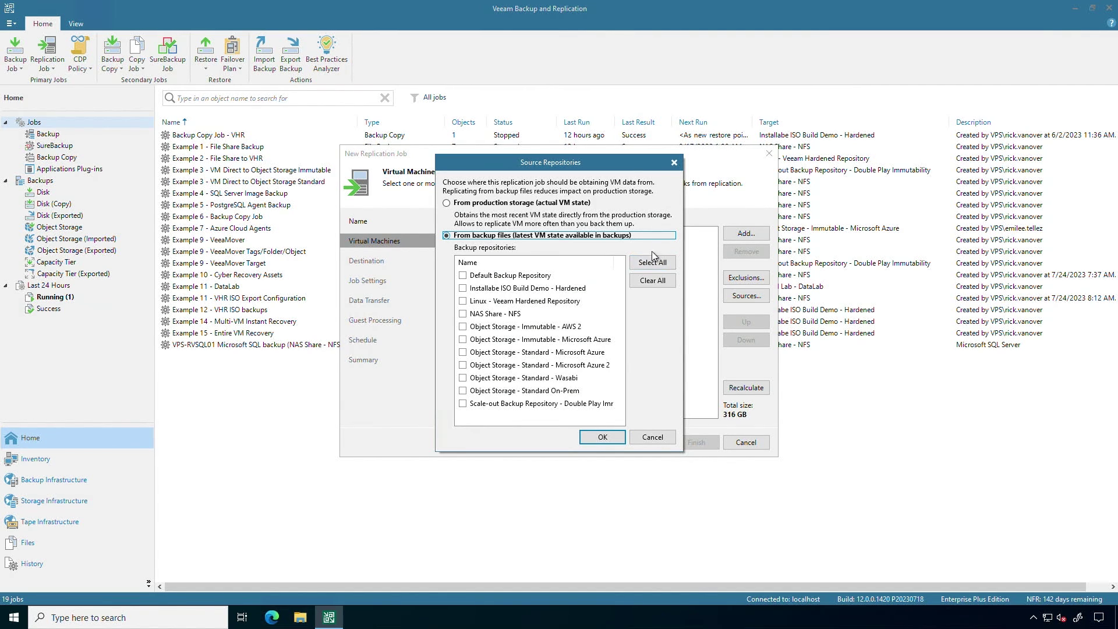
left_click(464, 404)
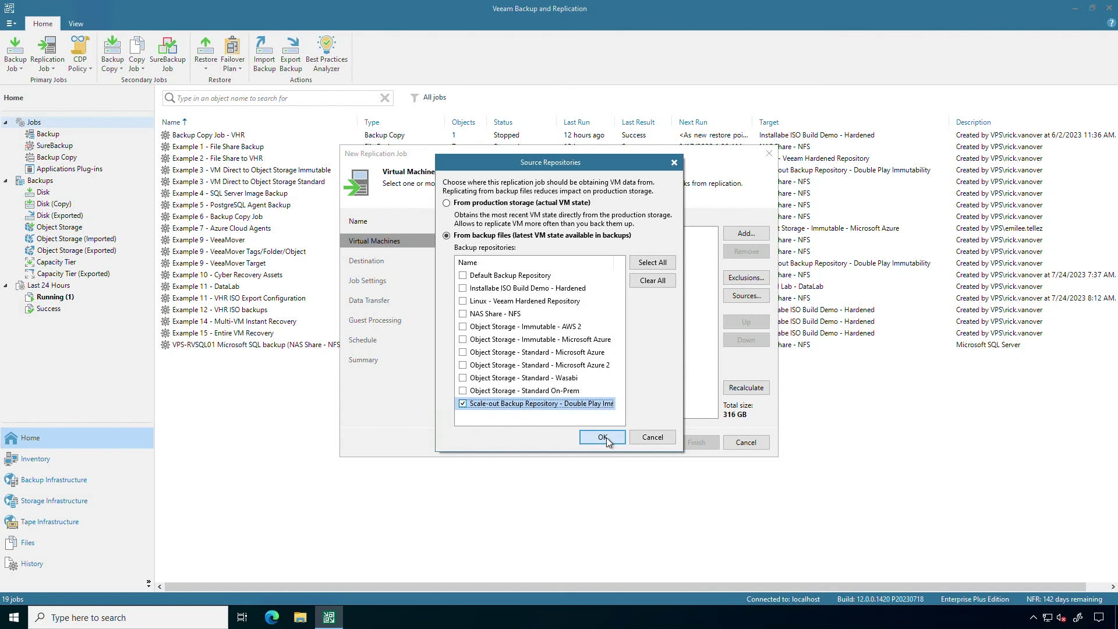
left_click(604, 438)
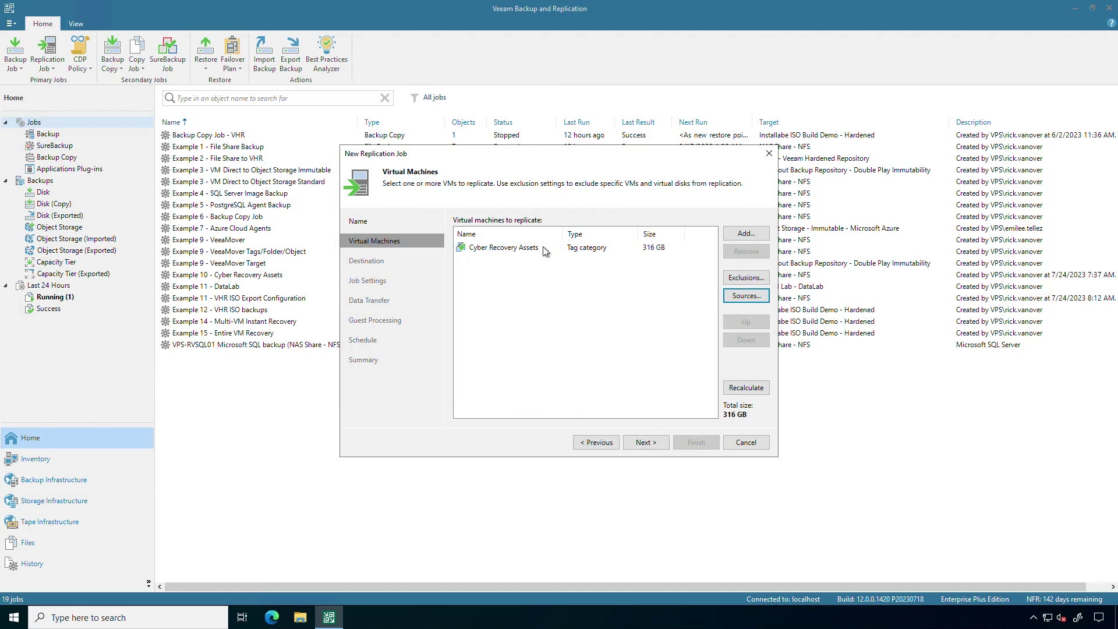
- Choose host cdcvpsesx02 under VPS > Primary as the replica destination
left_click(641, 446)
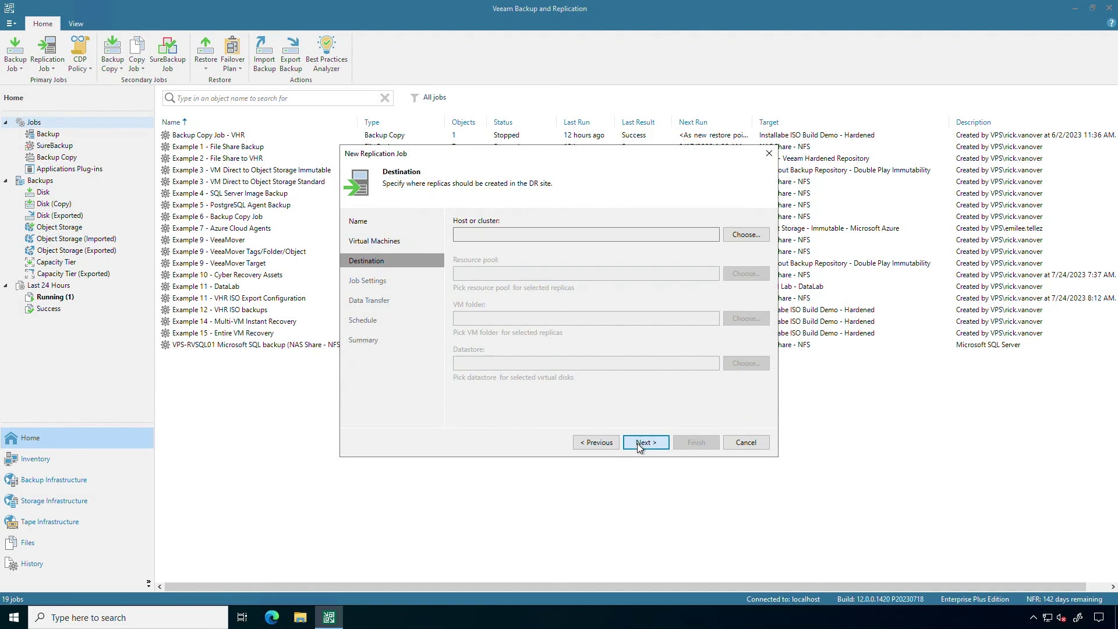
left_click(750, 235)
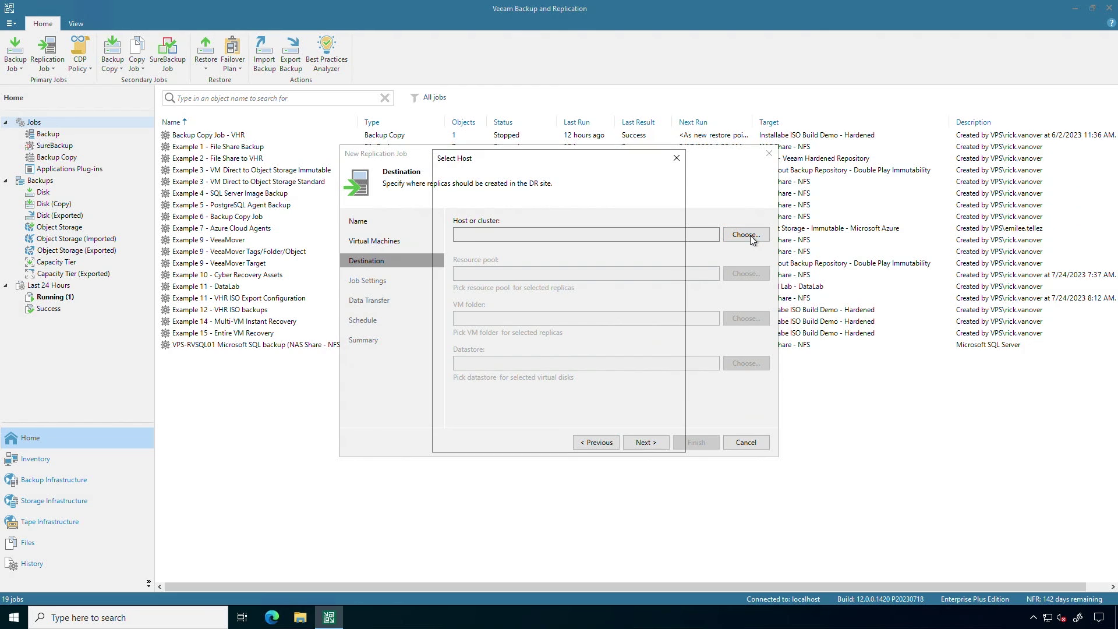
left_click(458, 204)
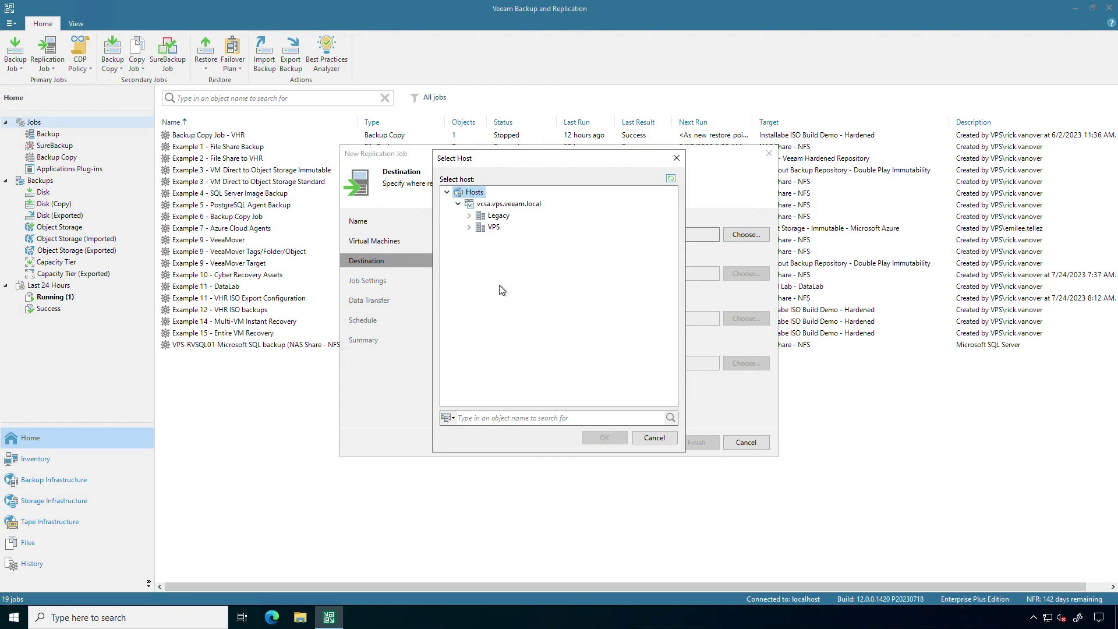
left_click(470, 227)
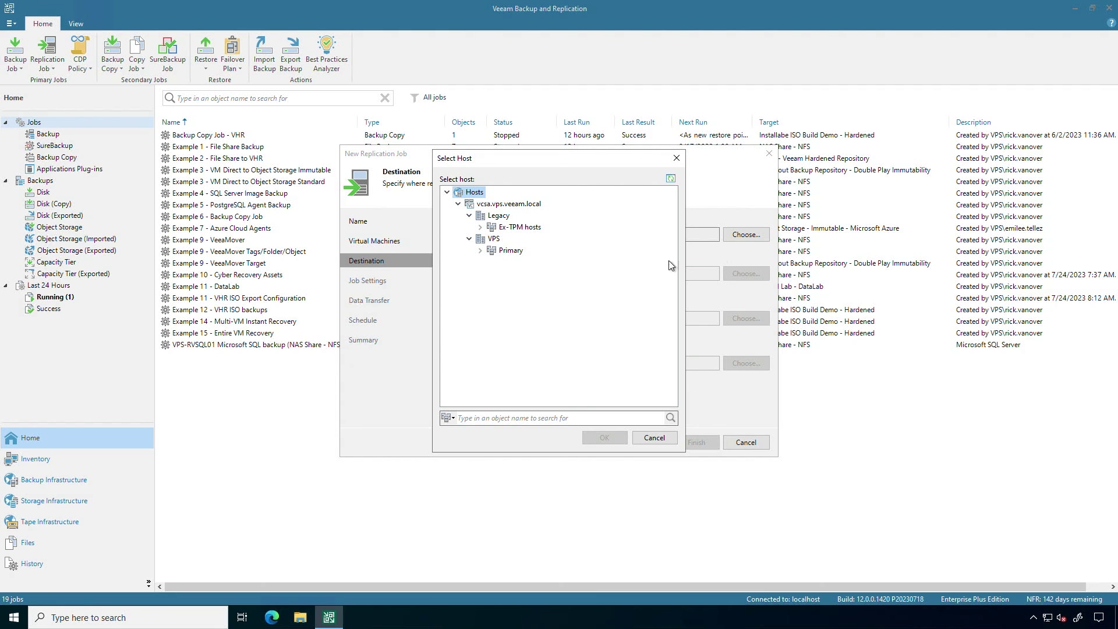
left_click(480, 249)
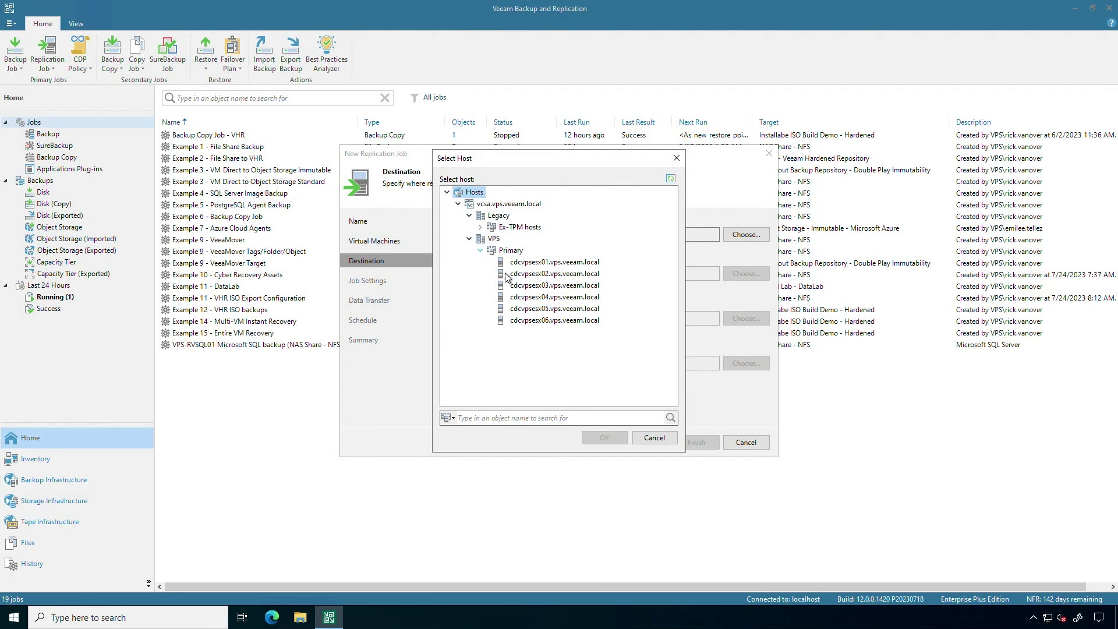
left_click(553, 274)
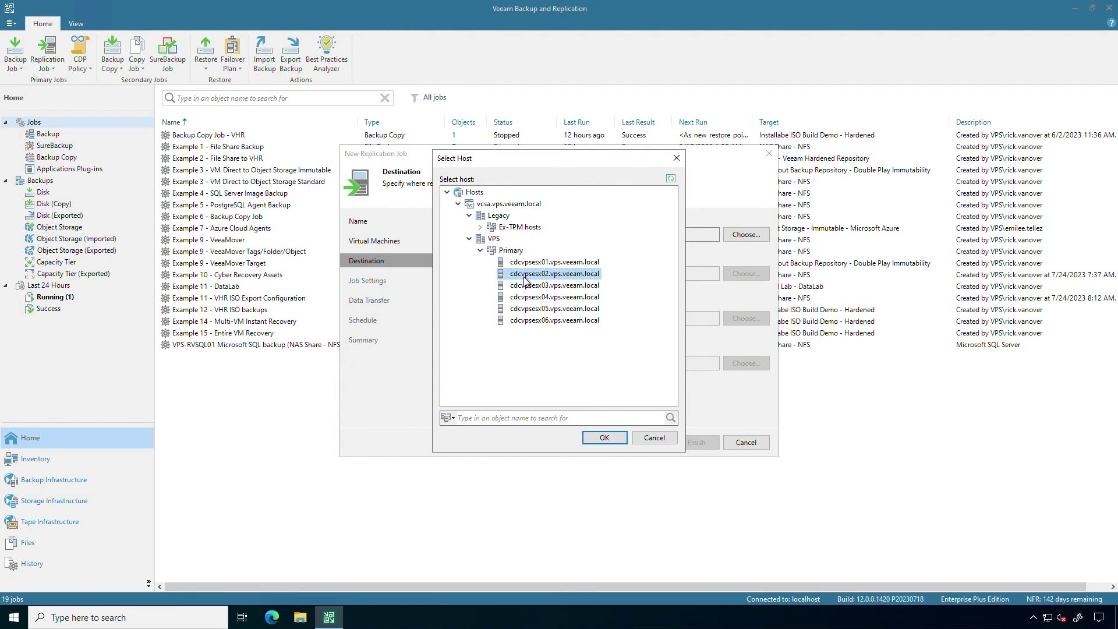
left_click(602, 438)
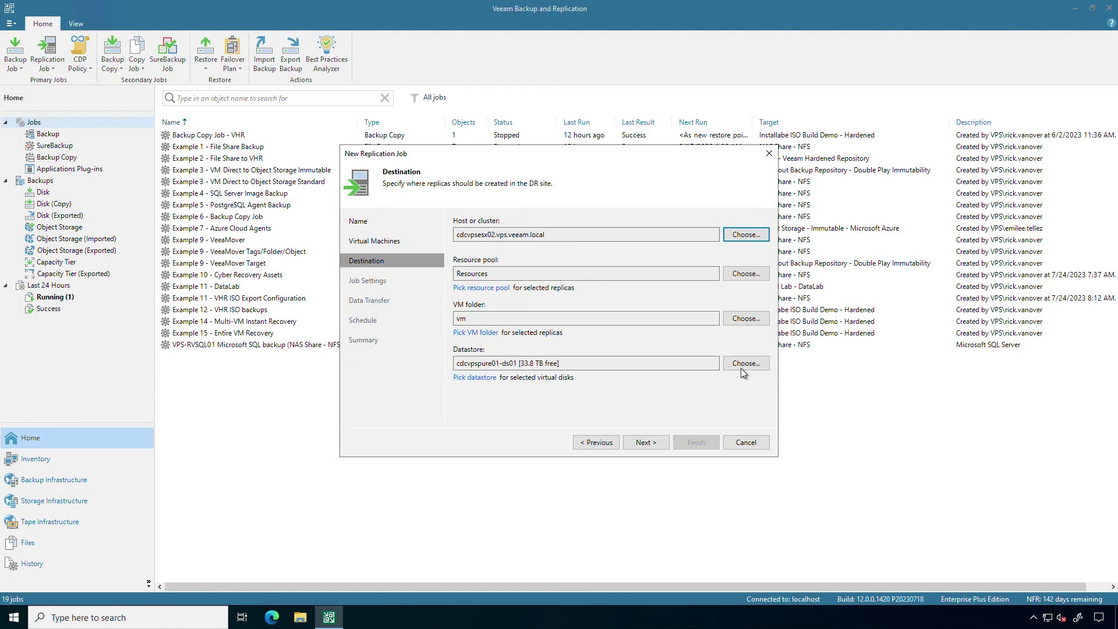
- Select VPS-RV under VPS > Lab user VMs as the replica VM folder
left_click(743, 323)
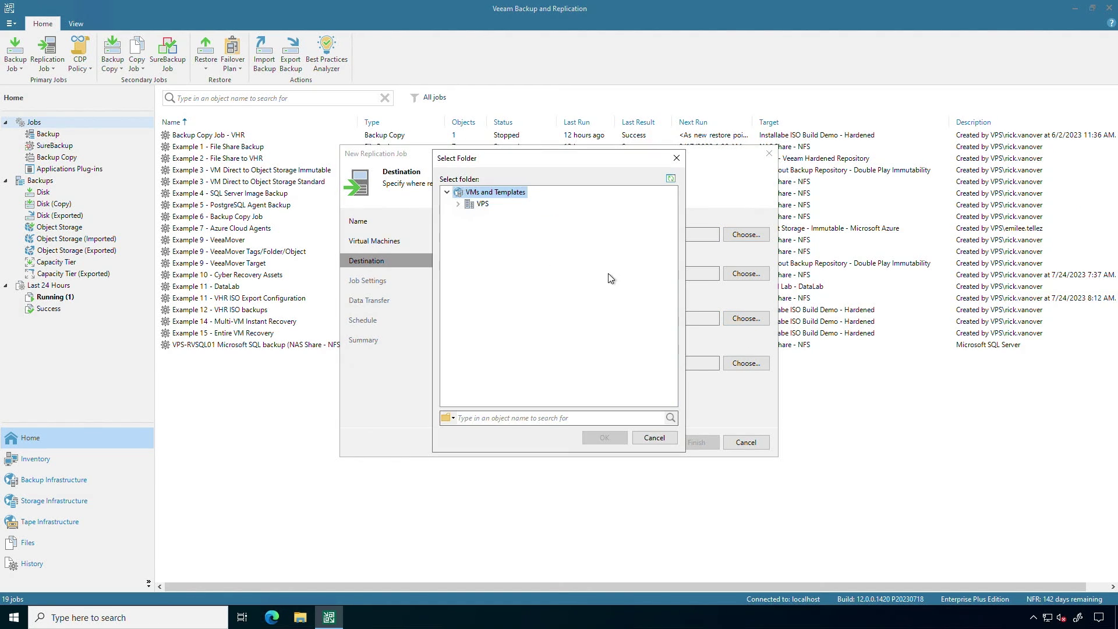
left_click(459, 207)
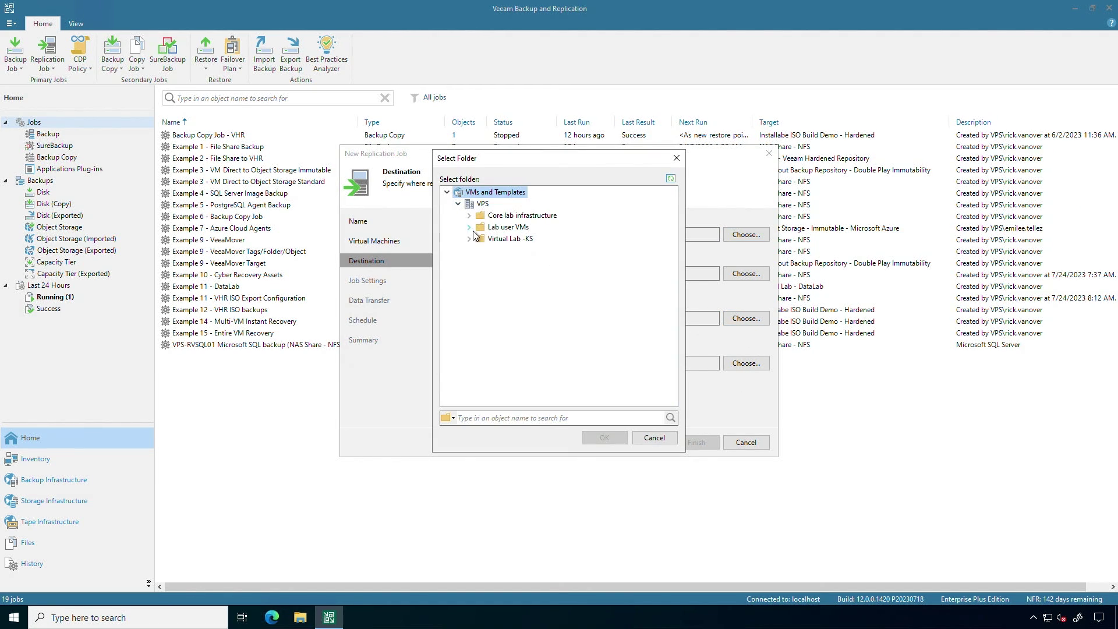
left_click(469, 227)
left_click(508, 367)
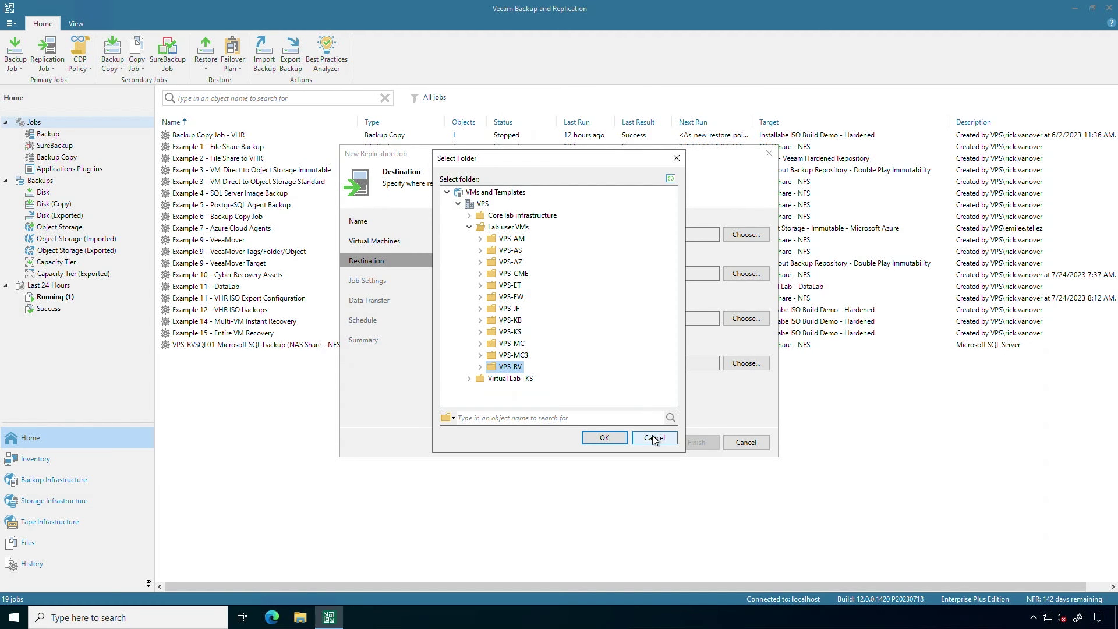
left_click(655, 440)
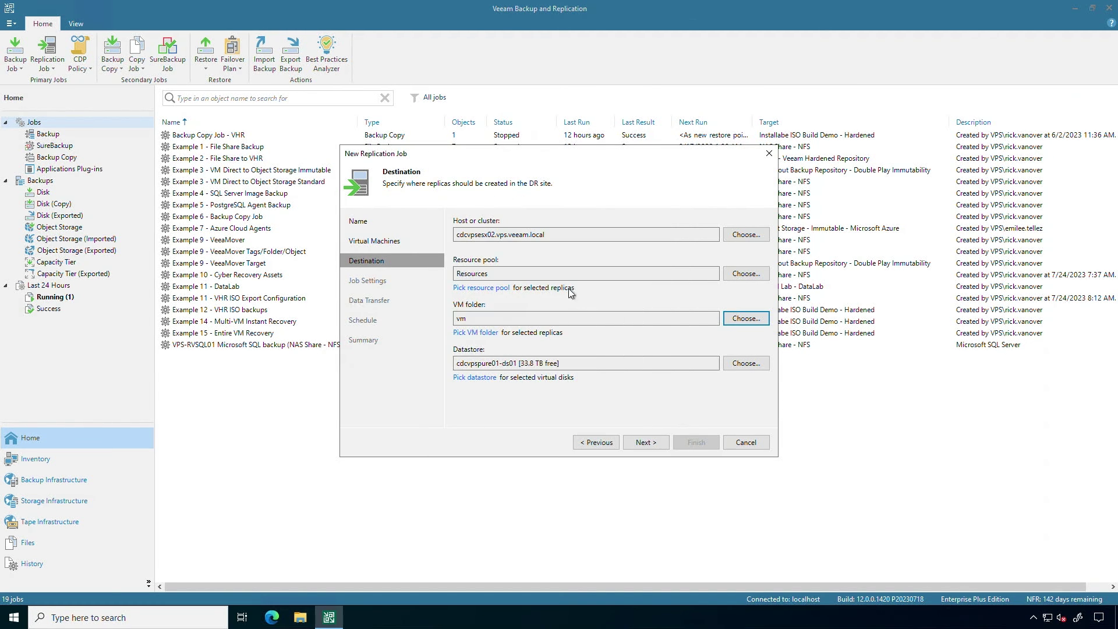
left_click(747, 319)
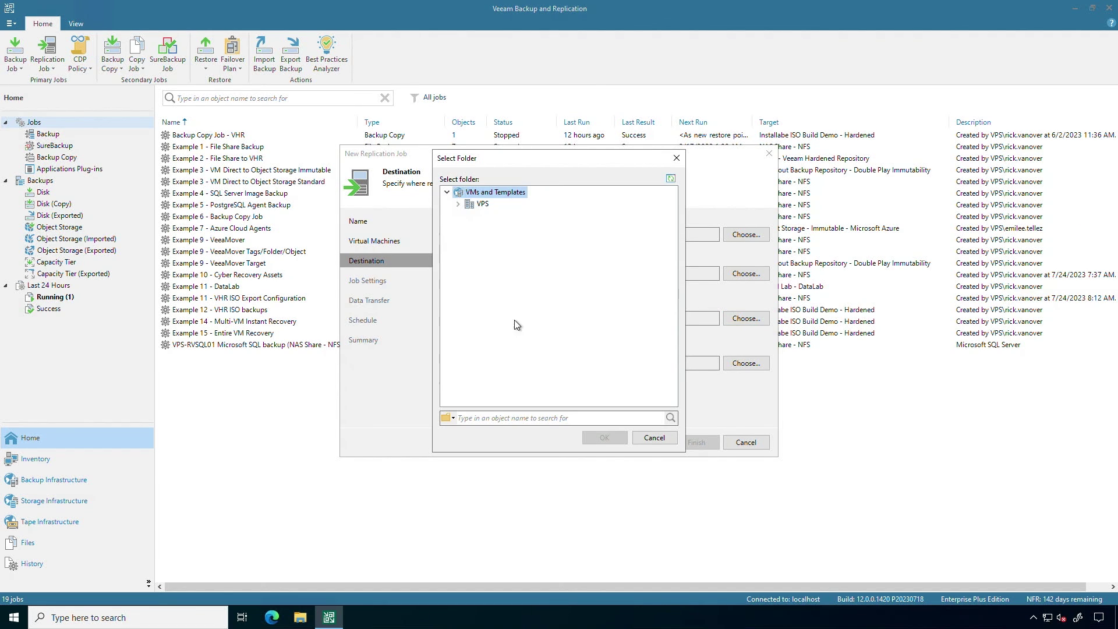
left_click(458, 204)
left_click(469, 227)
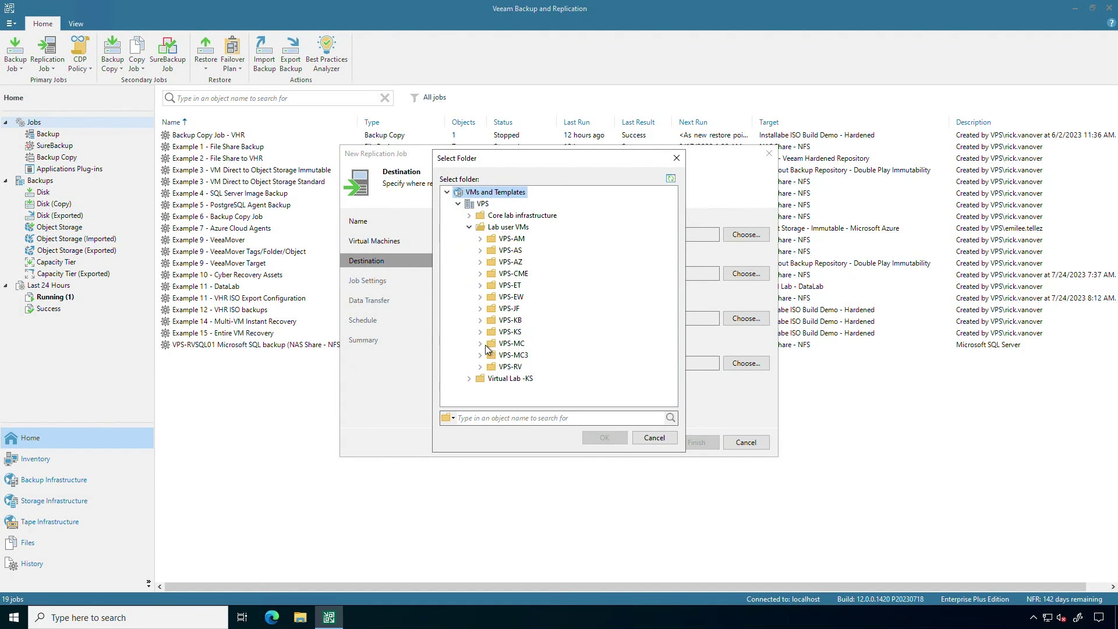
left_click(506, 367)
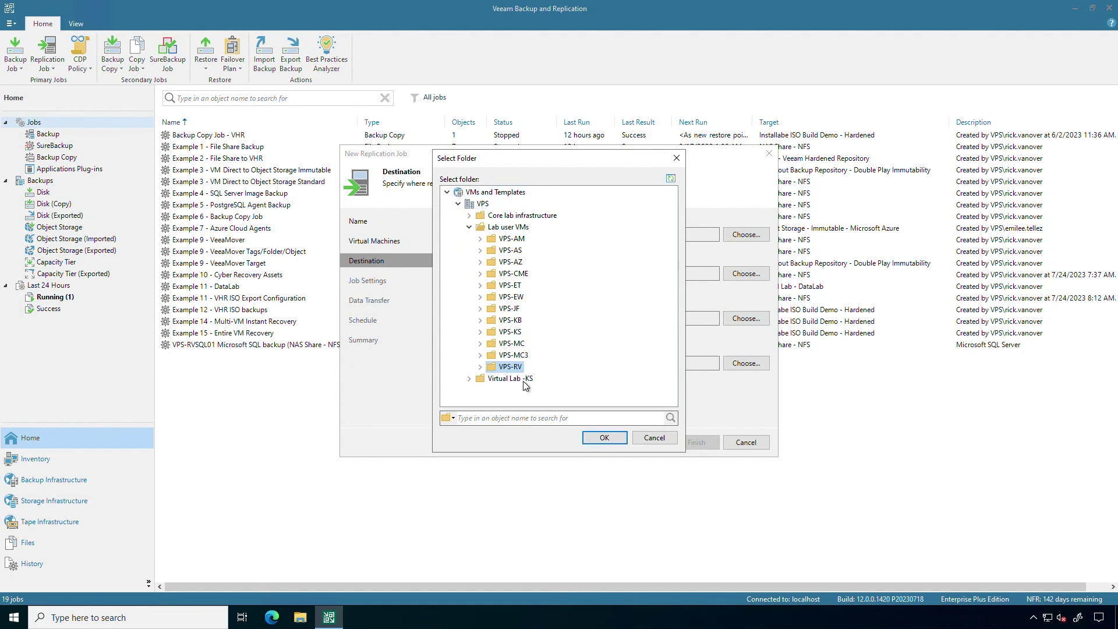
left_click(602, 439)
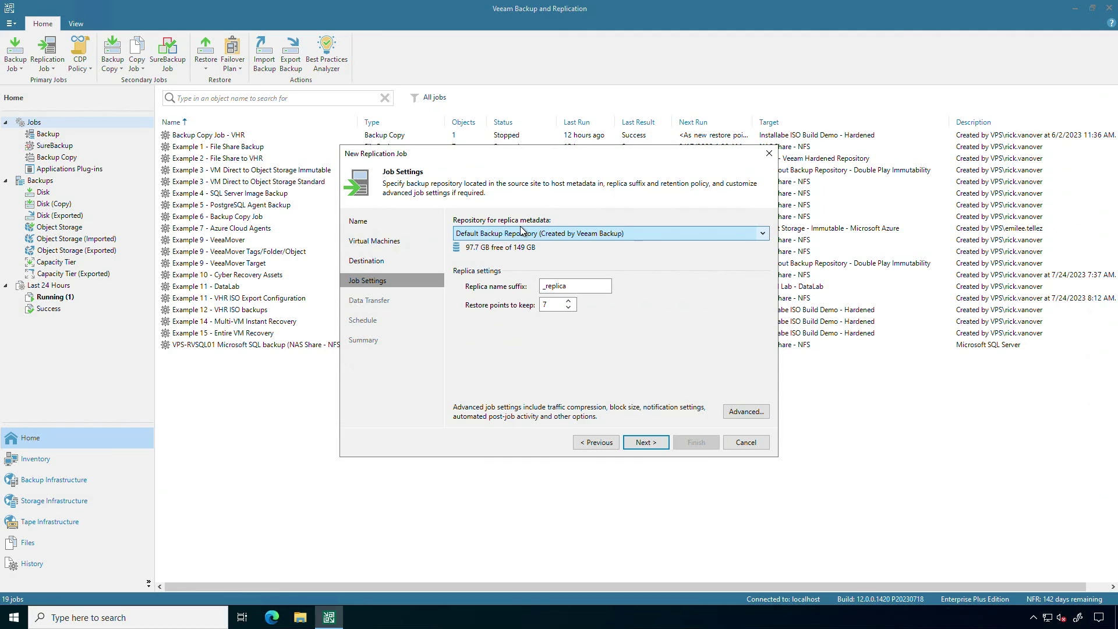
left_click(522, 233)
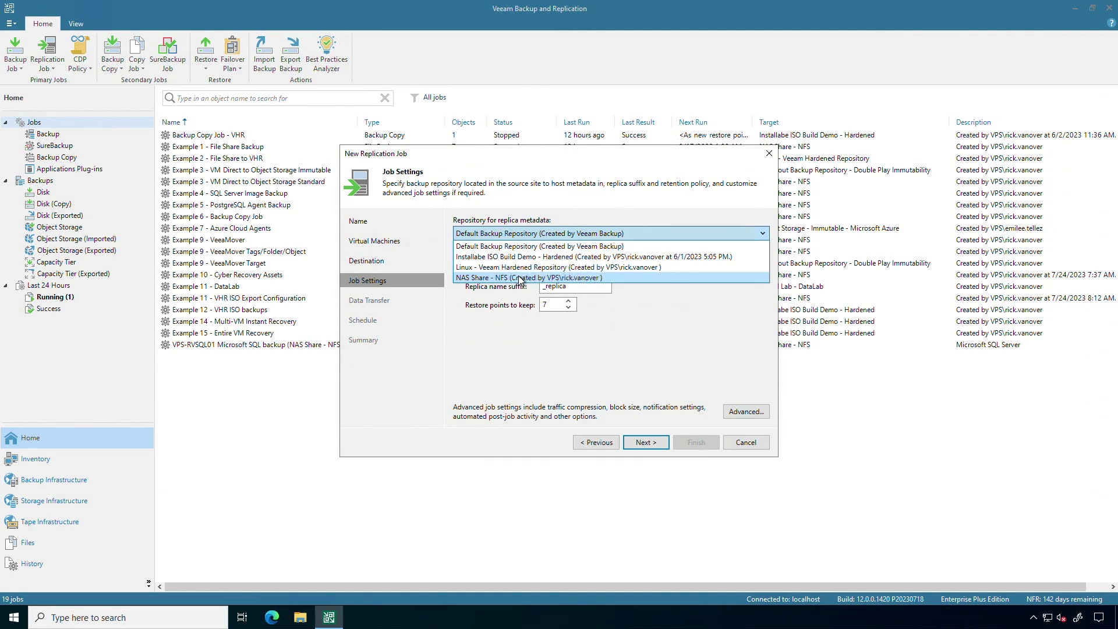
left_click(520, 278)
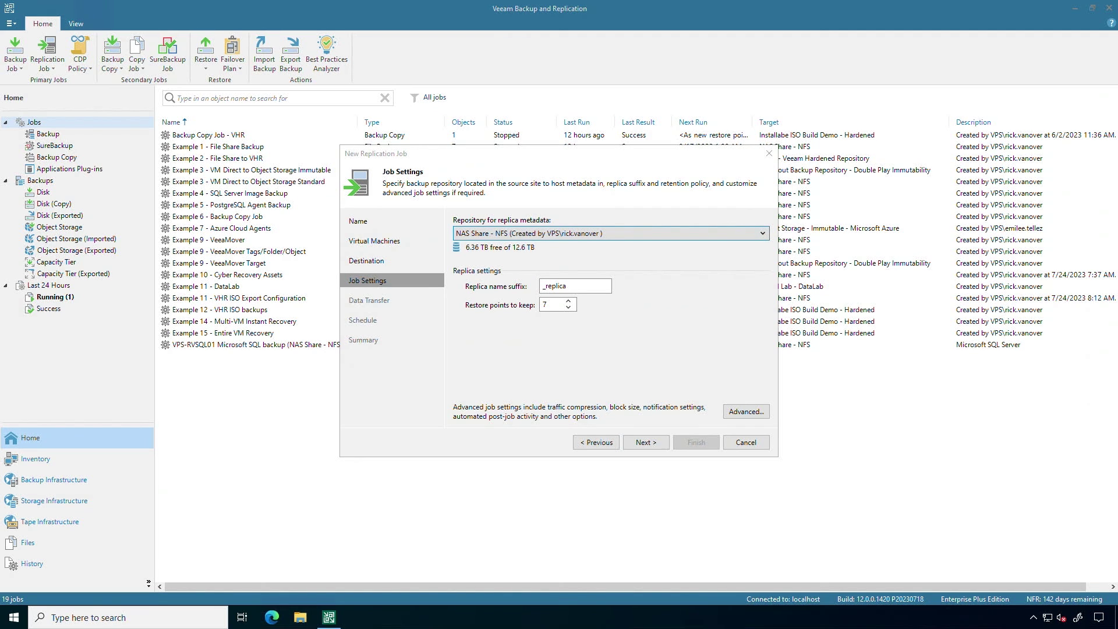
left_click(536, 241)
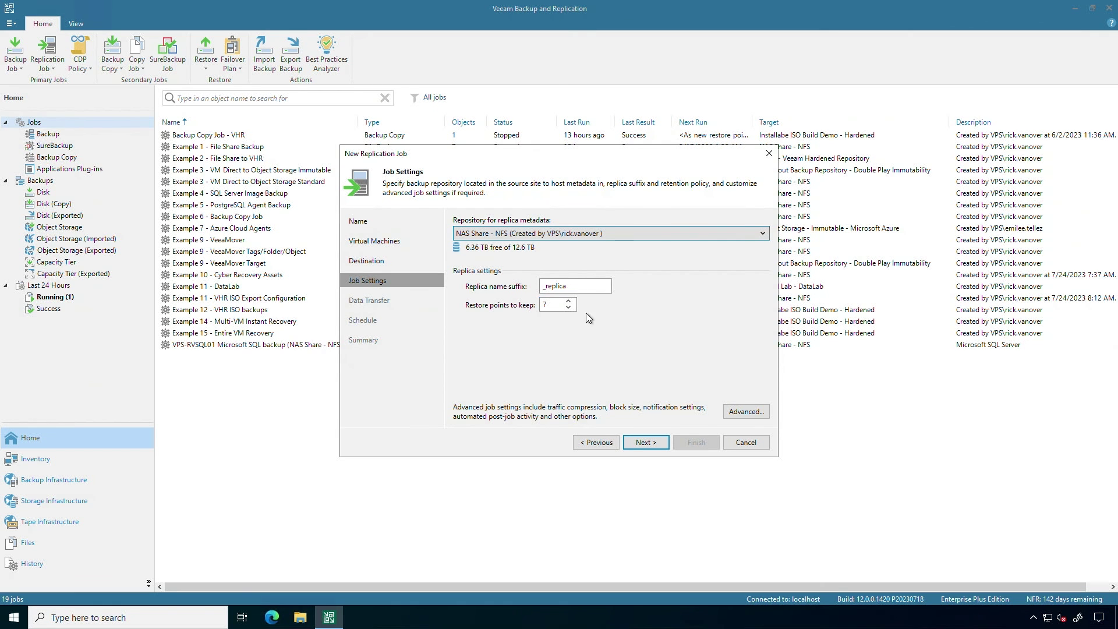
- Set restore points to keep to 14 and the replica name suffix to _replica_tier1DR
left_click_drag(560, 307, 520, 312)
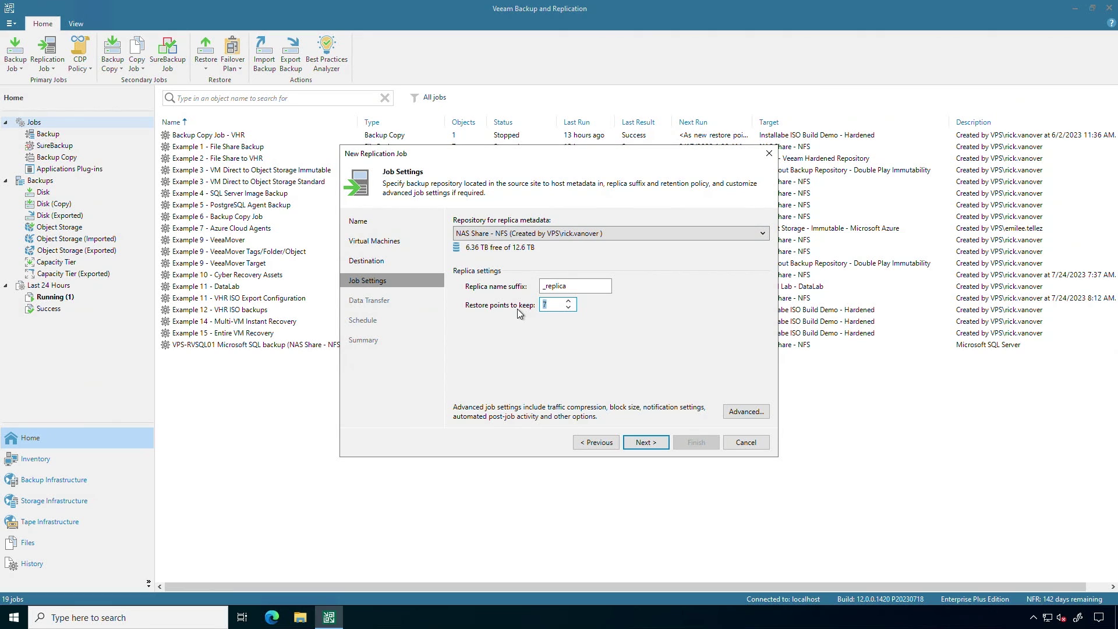
type("28")
left_click(569, 306)
double_click(558, 303)
type("14")
left_click(584, 286)
type("_tier")
type("1DR")
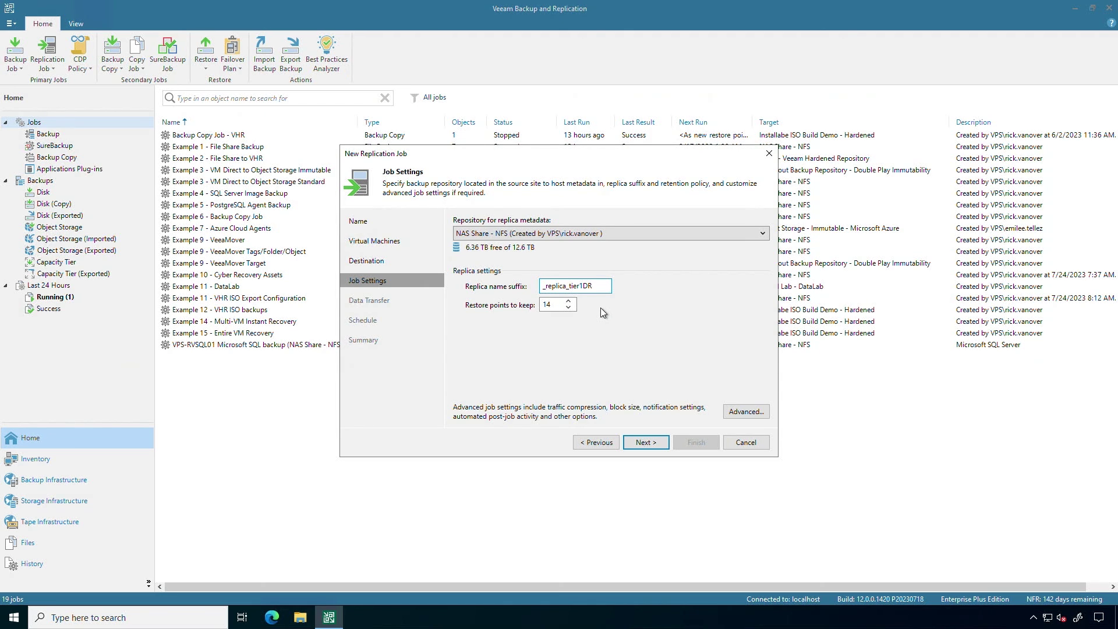
left_click(750, 413)
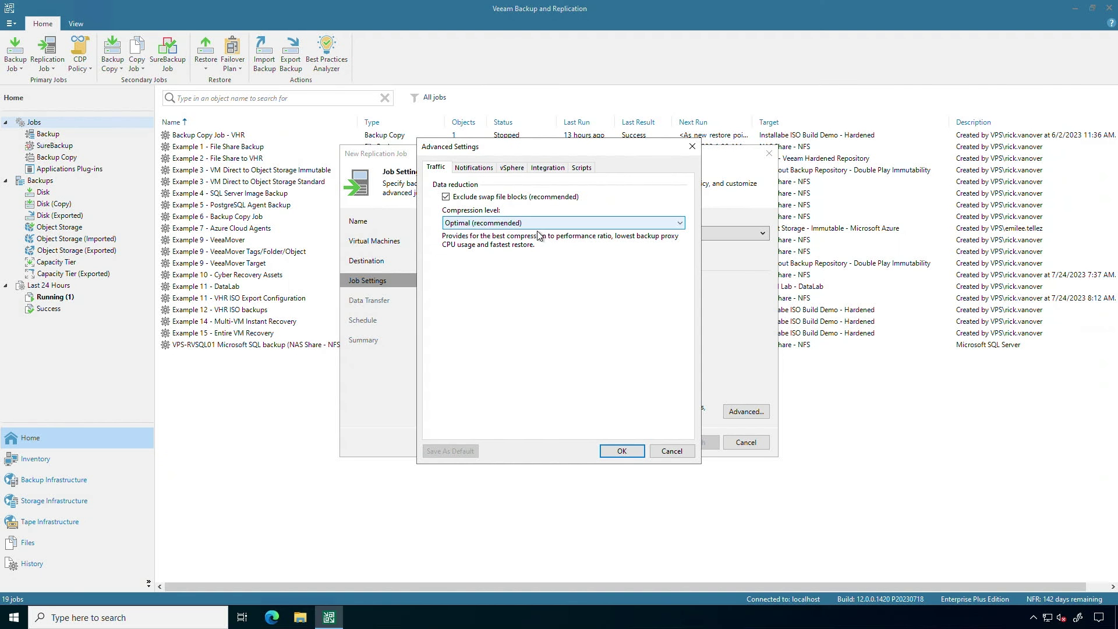
left_click(538, 225)
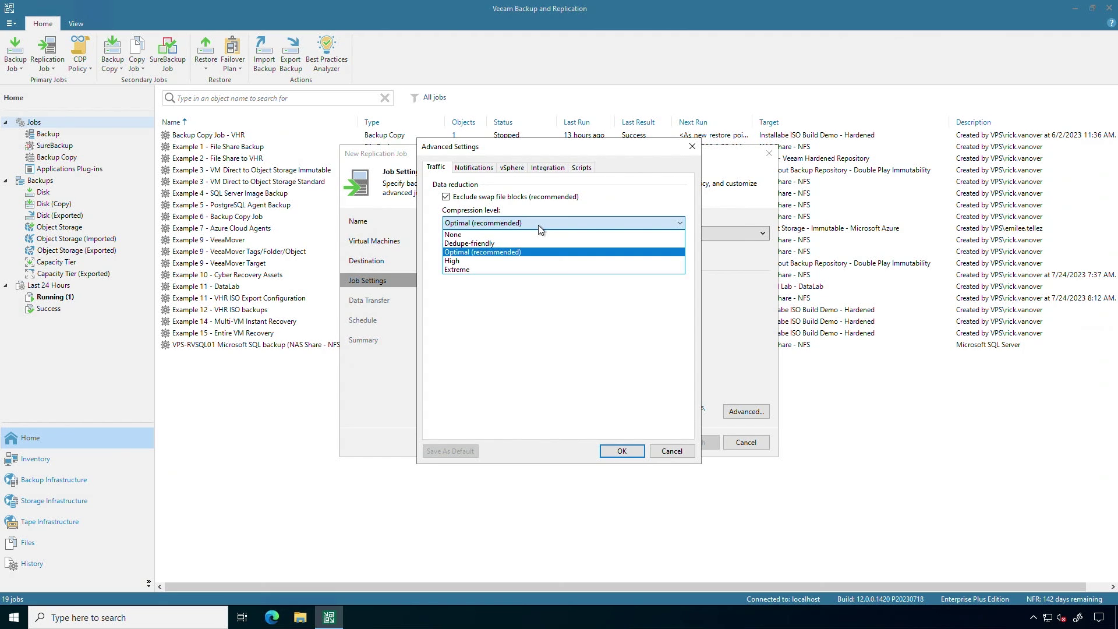
left_click(569, 207)
left_click(474, 168)
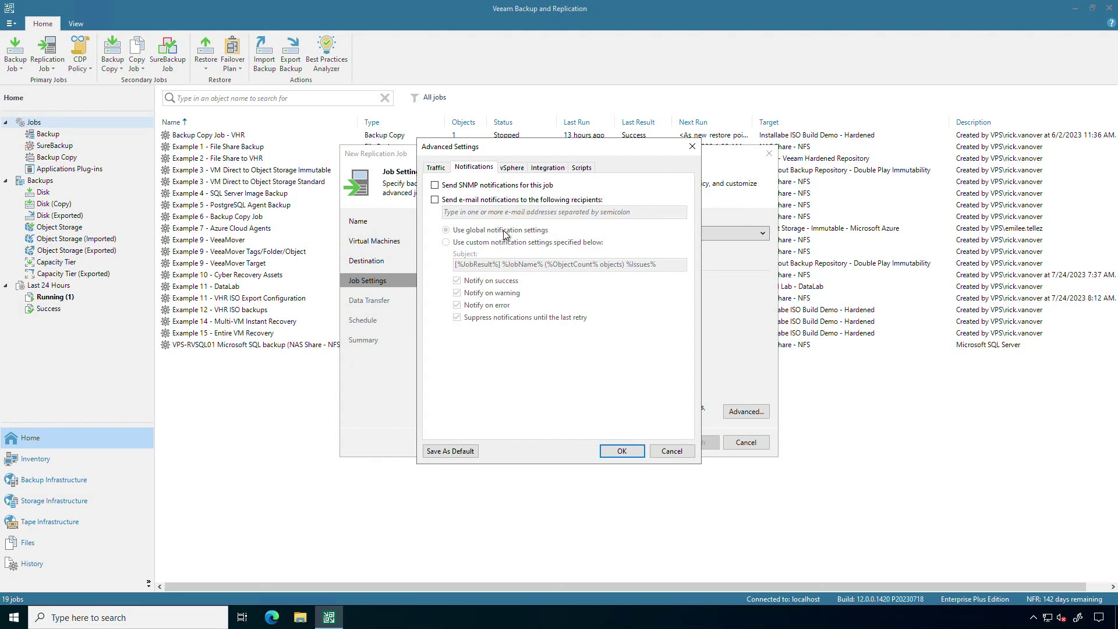
left_click(514, 168)
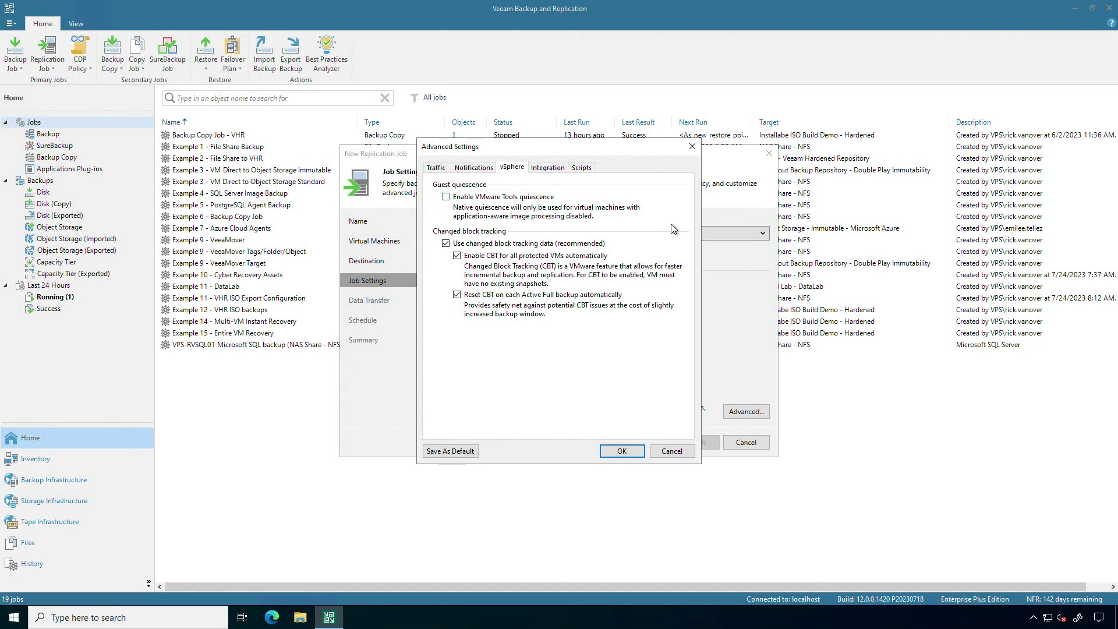
left_click(547, 168)
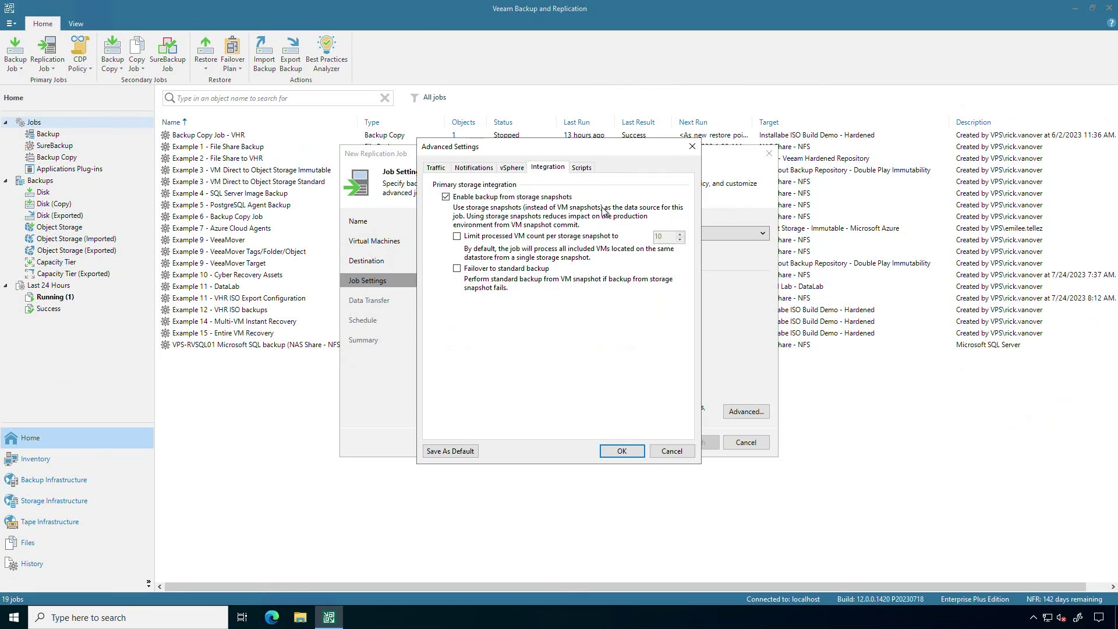
left_click(583, 169)
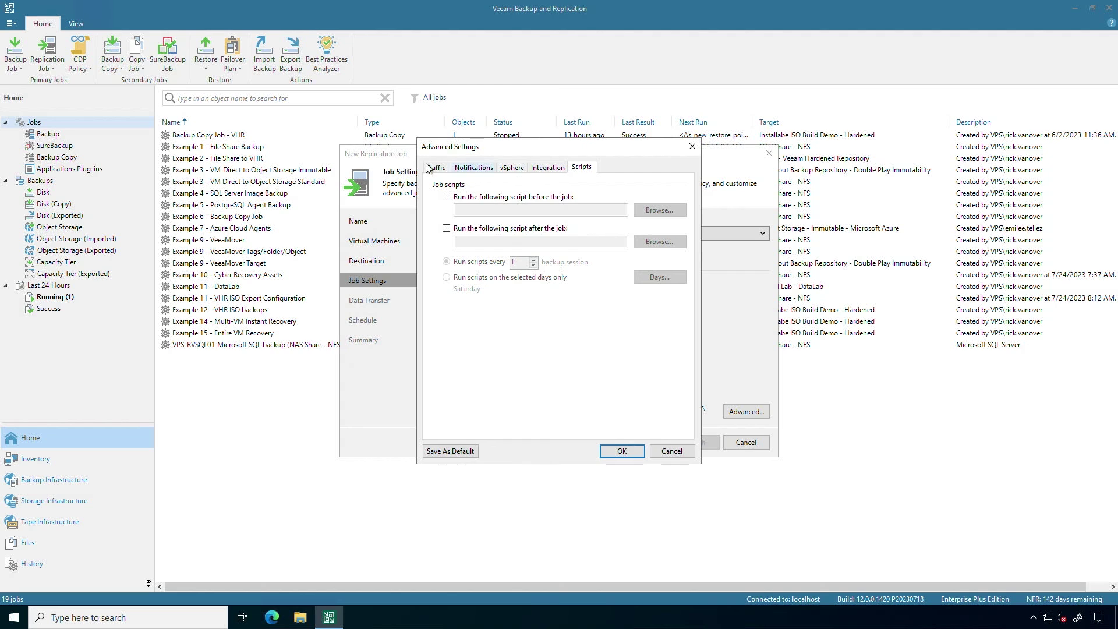
left_click(622, 450)
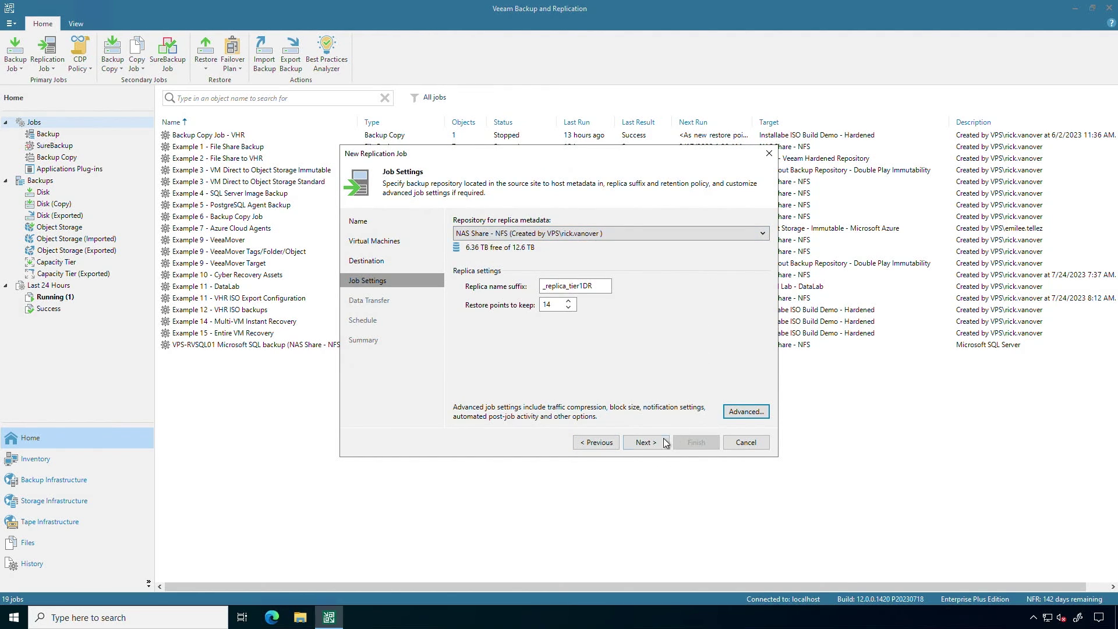
- On Data Transfer, try built-in WAN accelerators, then keep direct transfer
left_click(646, 441)
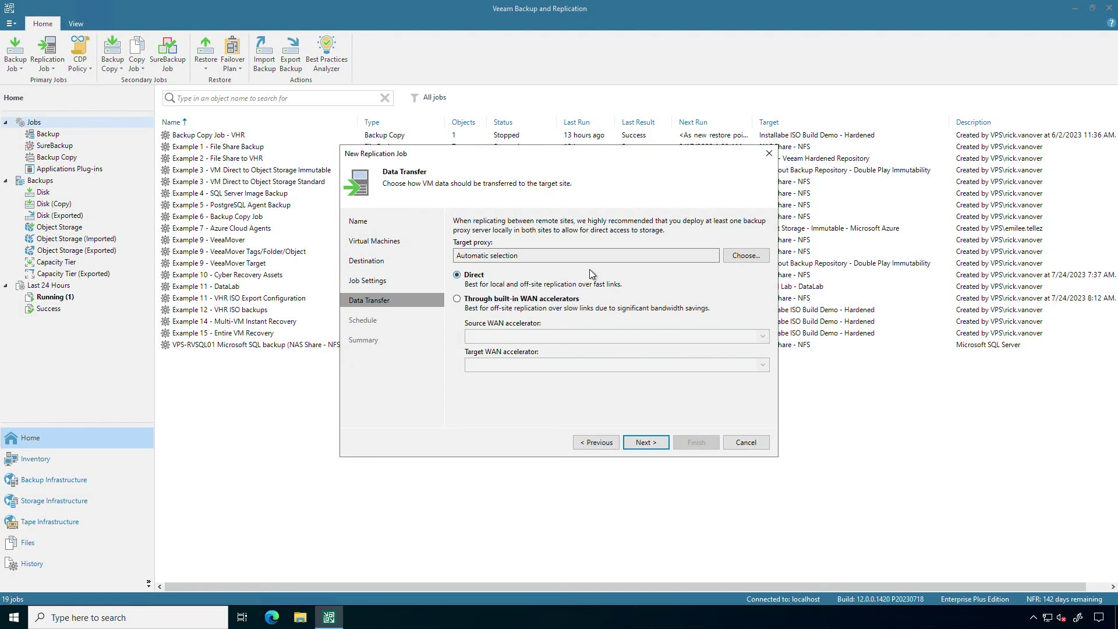
left_click(532, 311)
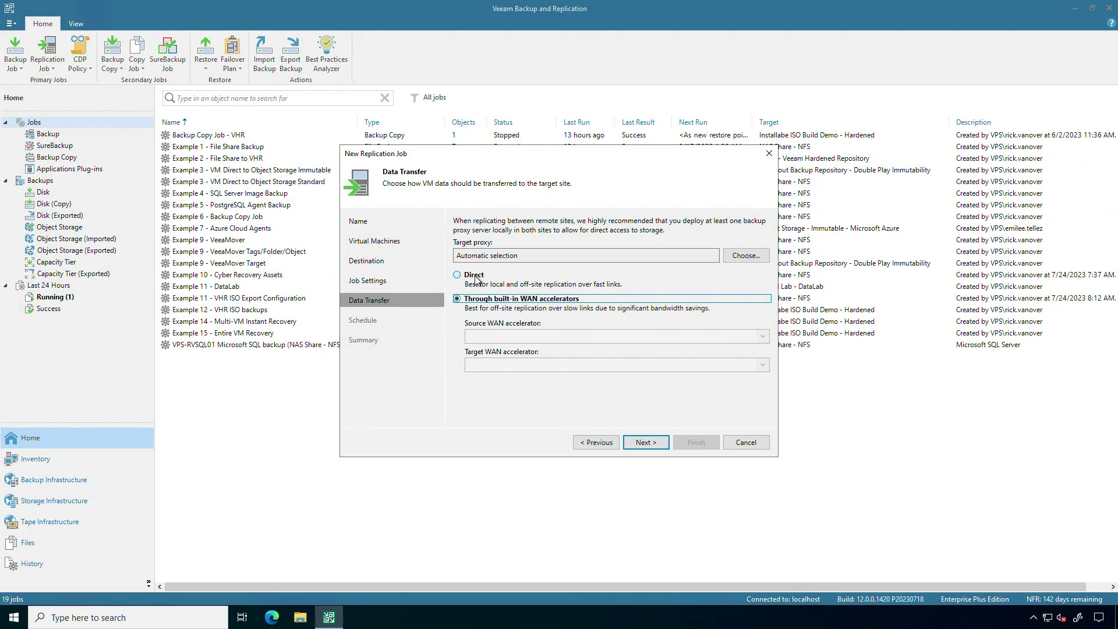
left_click(478, 278)
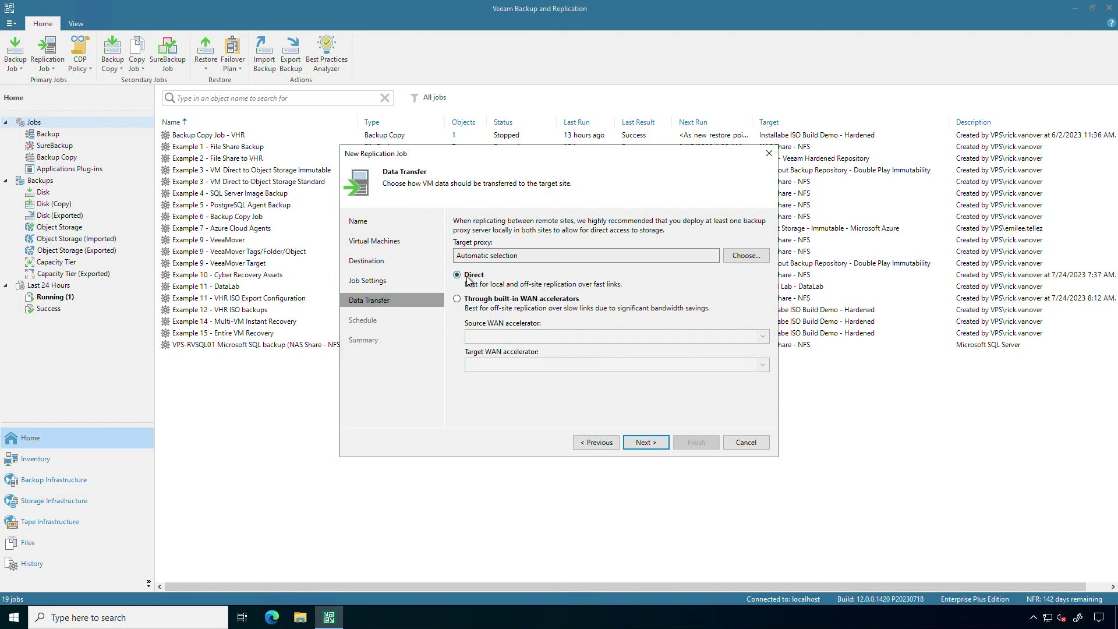
left_click(646, 442)
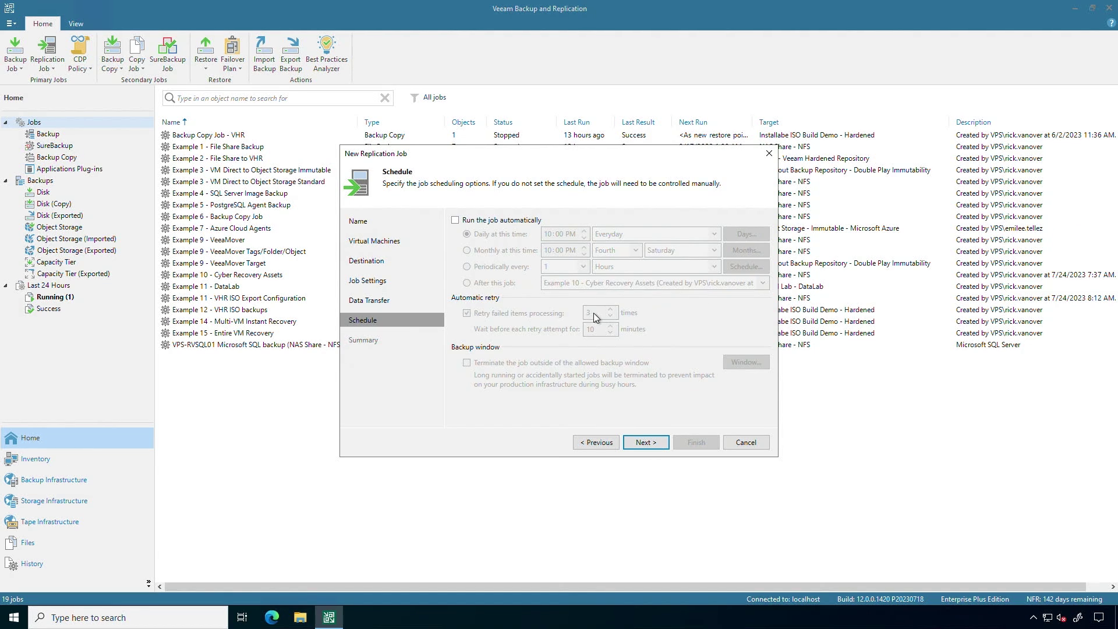
- Run the job automatically after Example 10 - Cyber Recovery Assets, terminating outside the backup window
left_click(455, 220)
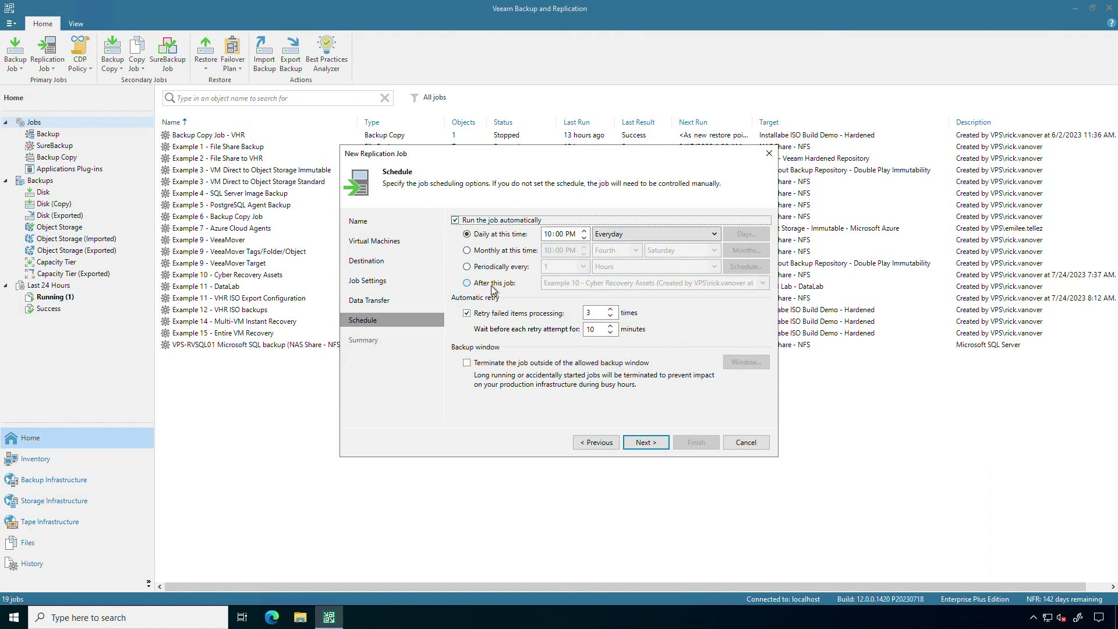
left_click(495, 284)
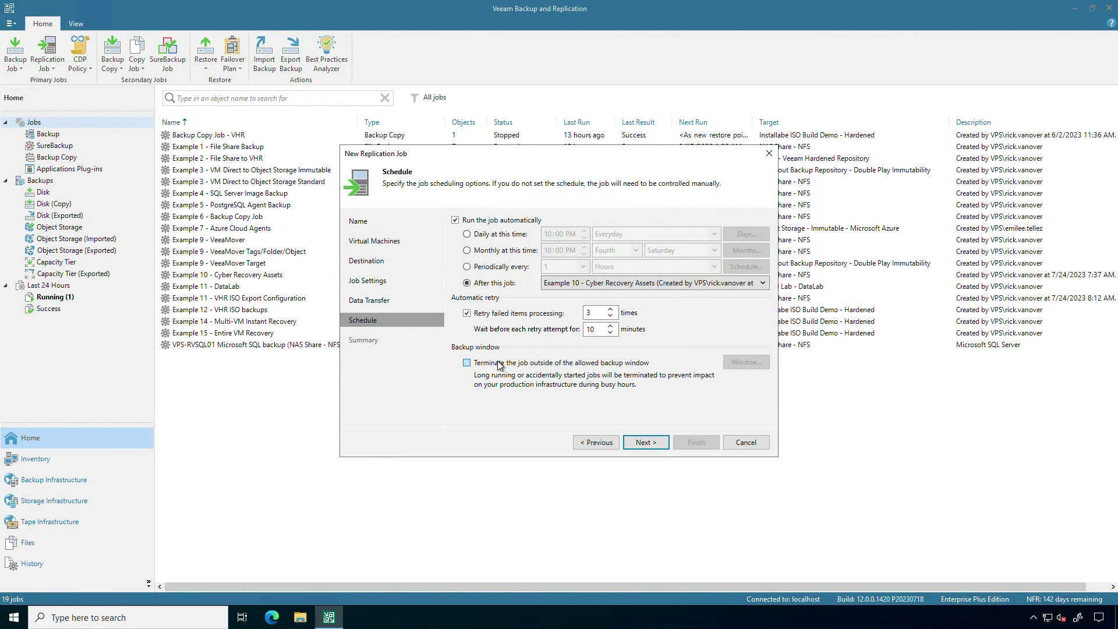
left_click(499, 364)
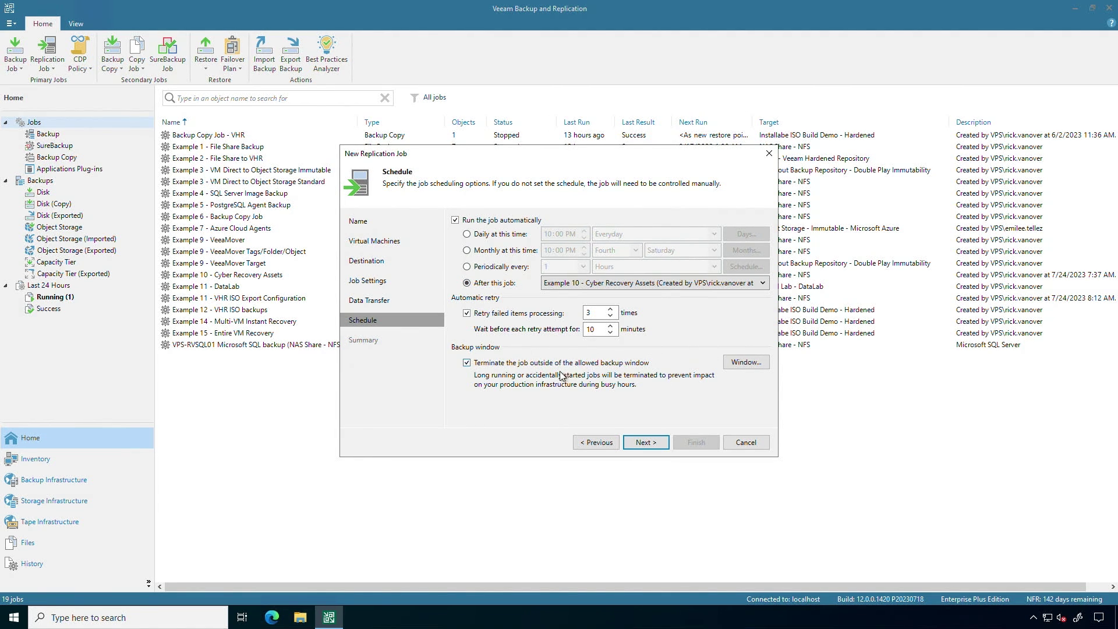
left_click(746, 362)
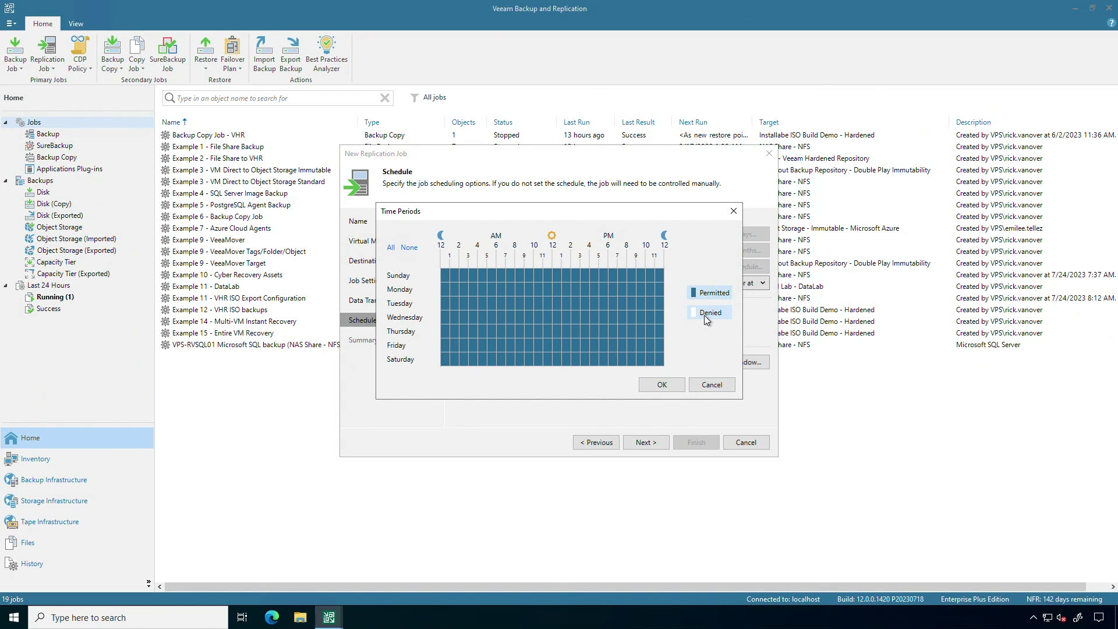
- Mark Monday–Thursday early-morning hours as denied in the backup window
left_click(704, 315)
left_click_drag(491, 289, 521, 331)
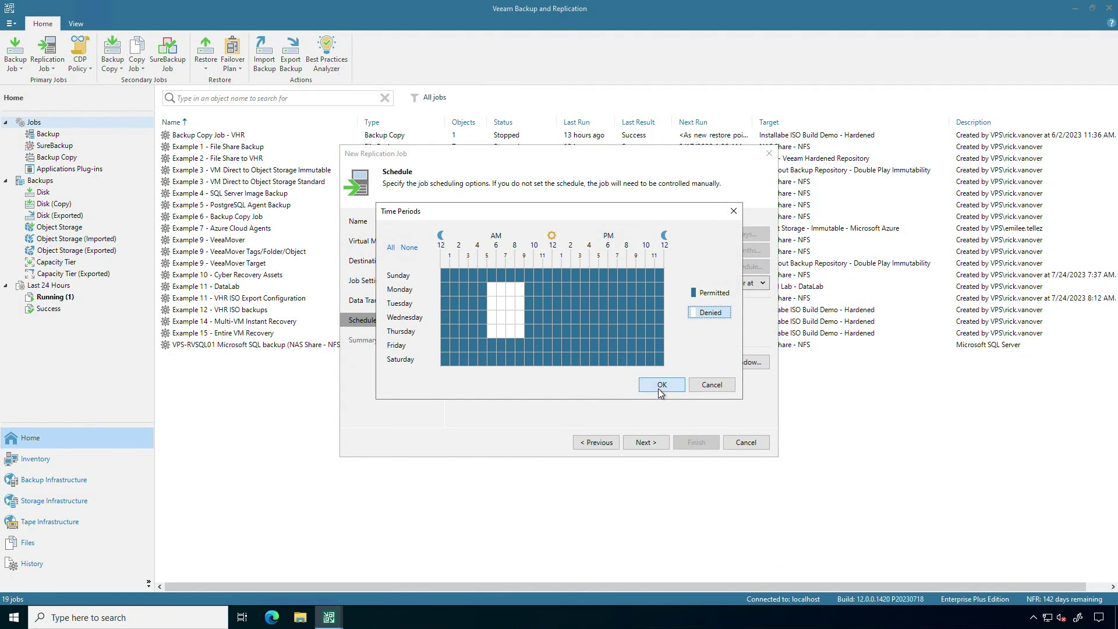
left_click(659, 392)
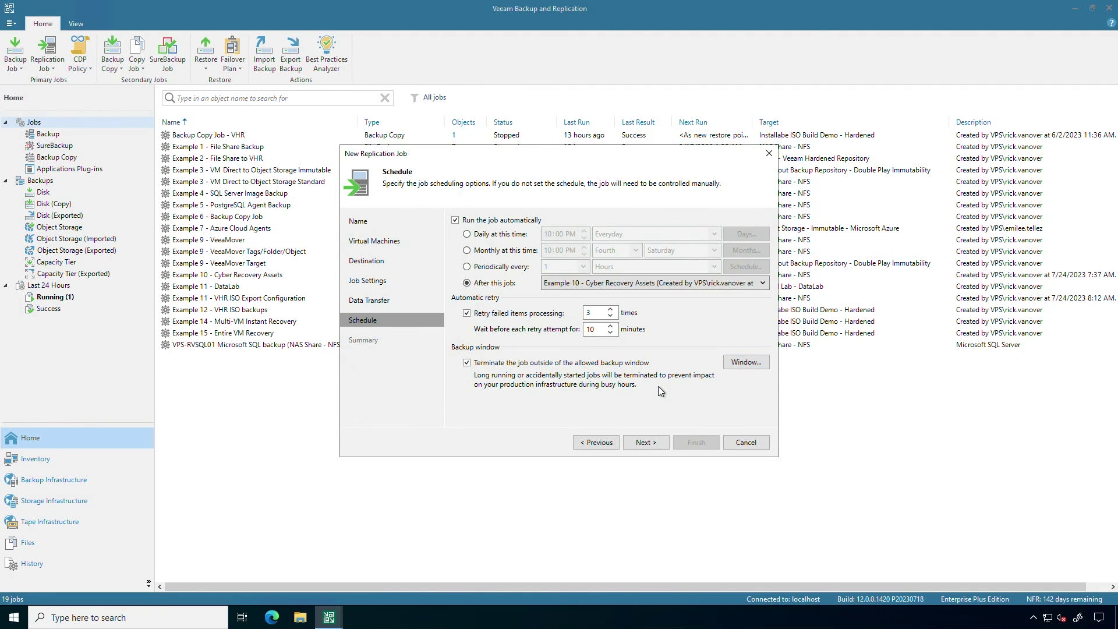
left_click(640, 443)
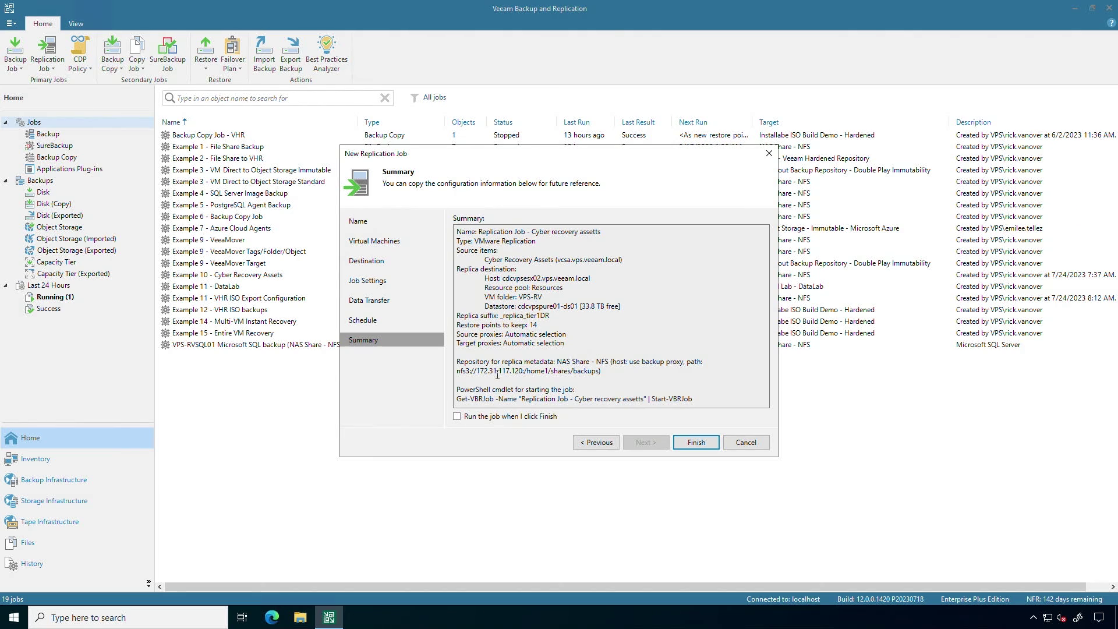
- Enable 'Run the job when I click Finish' on the Summary page
left_click(489, 419)
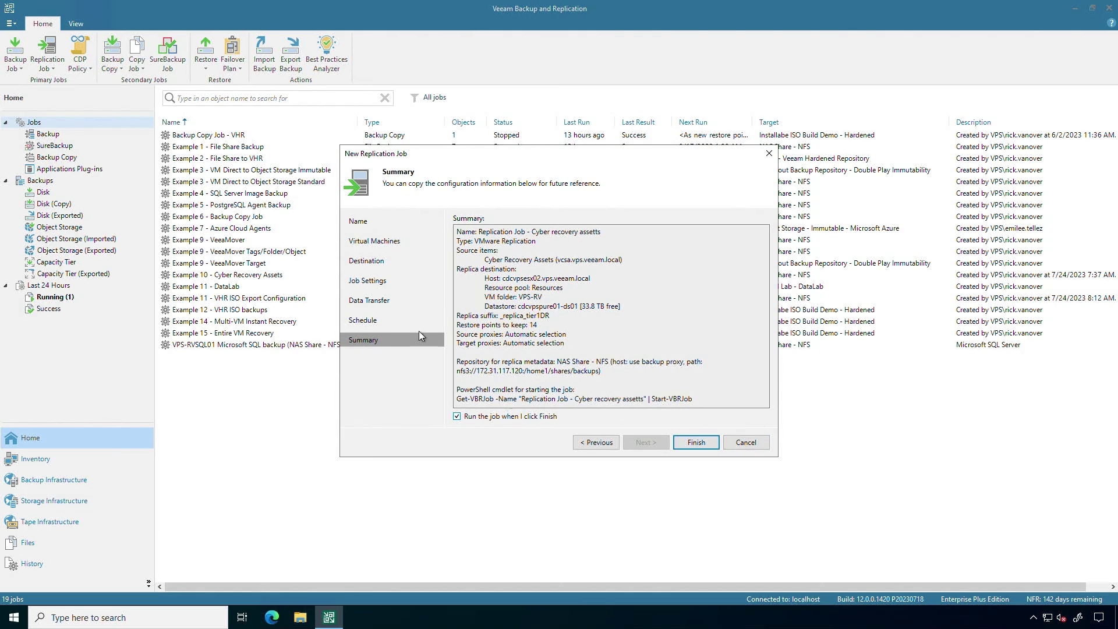